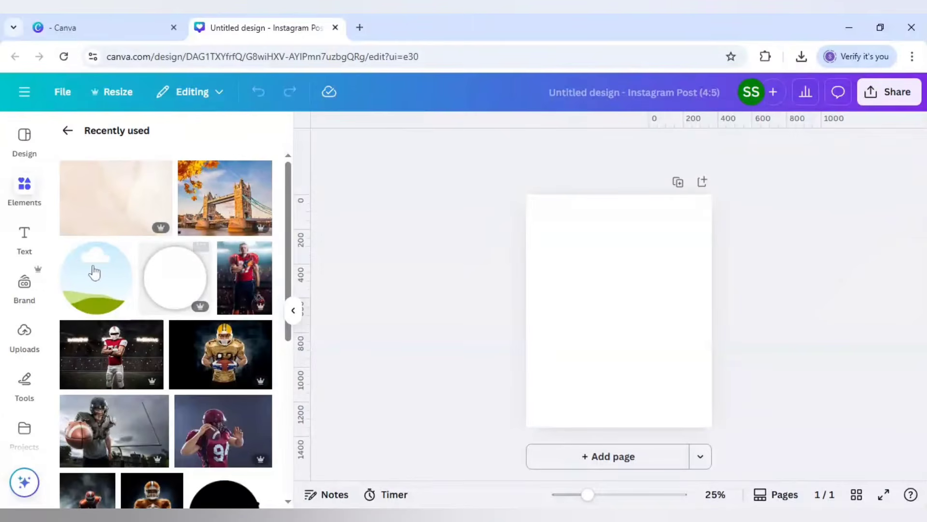
Step: Add the white circle with shadow graphic to the page, shrink it slightly and centre it on the page
click(200, 254)
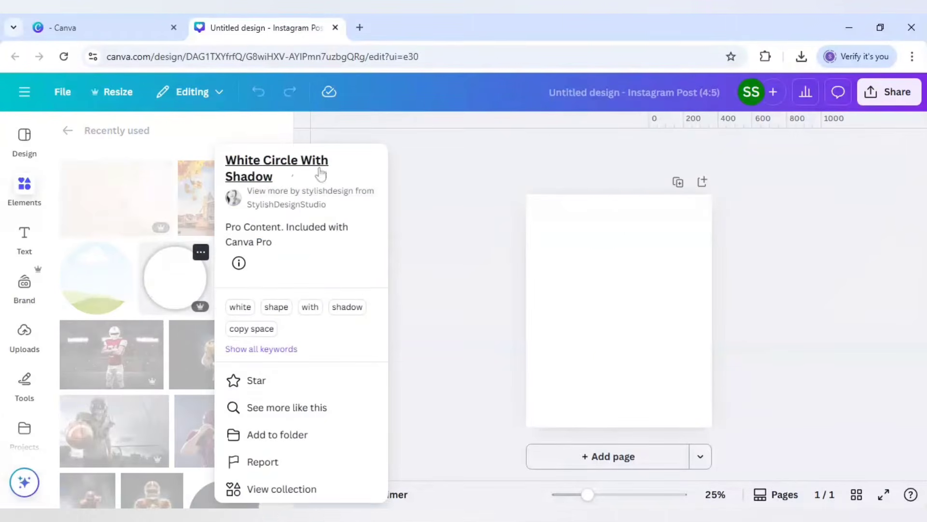
click(178, 289)
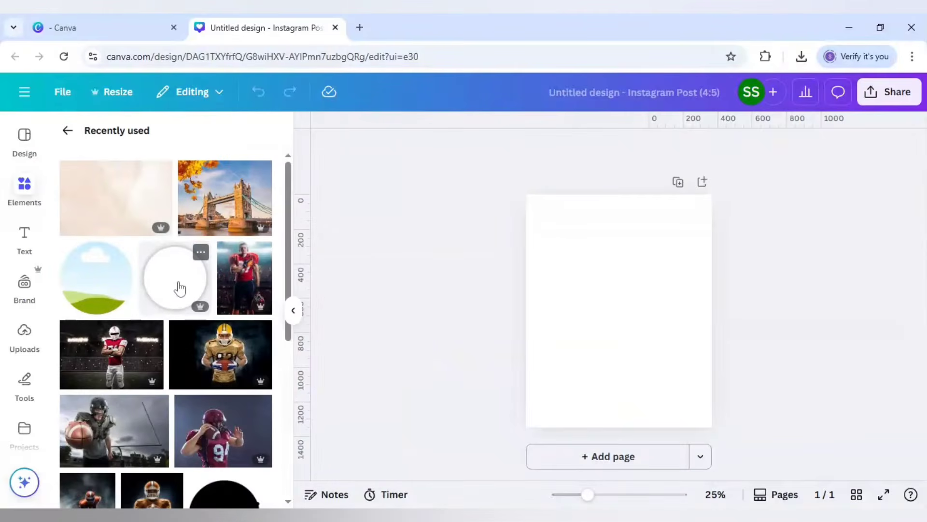
click(180, 289)
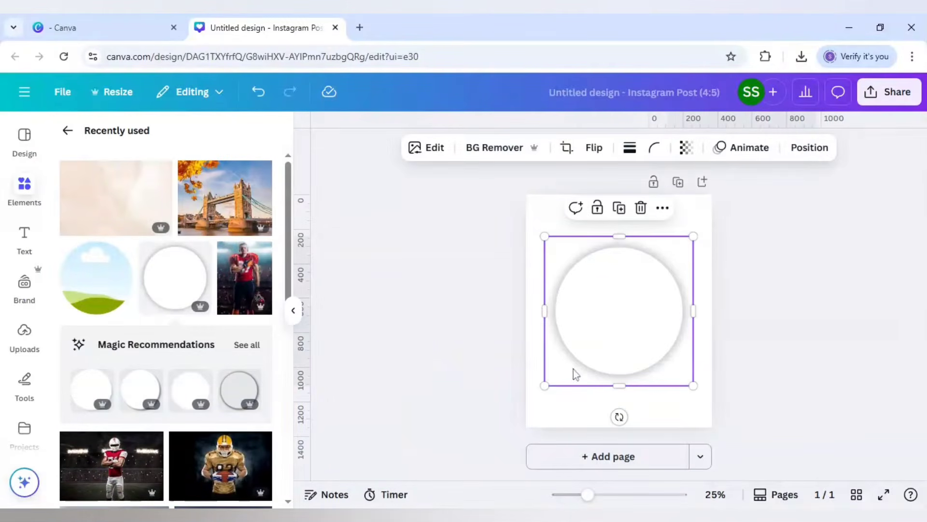
drag(545, 236, 556, 241)
drag(648, 311, 645, 309)
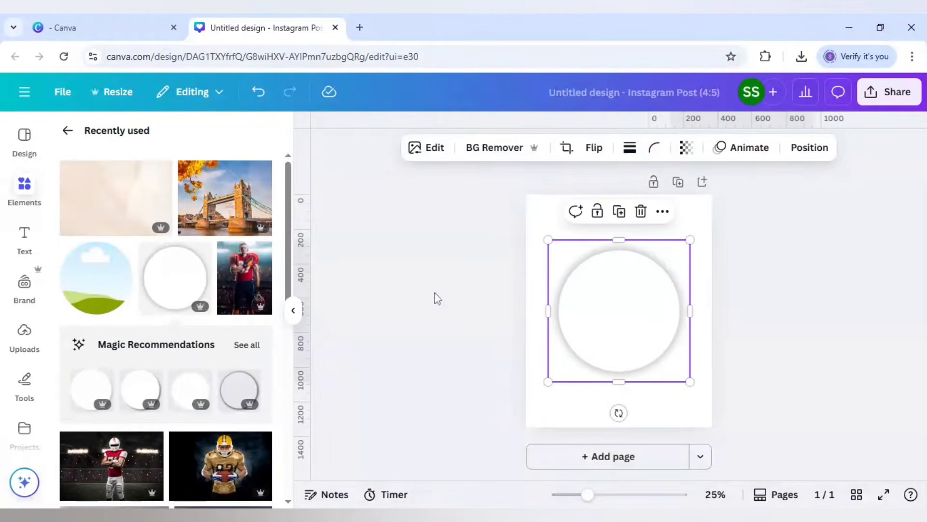
Step: Add a circular photo frame and enlarge it, centred, until it just covers the white circle
click(108, 277)
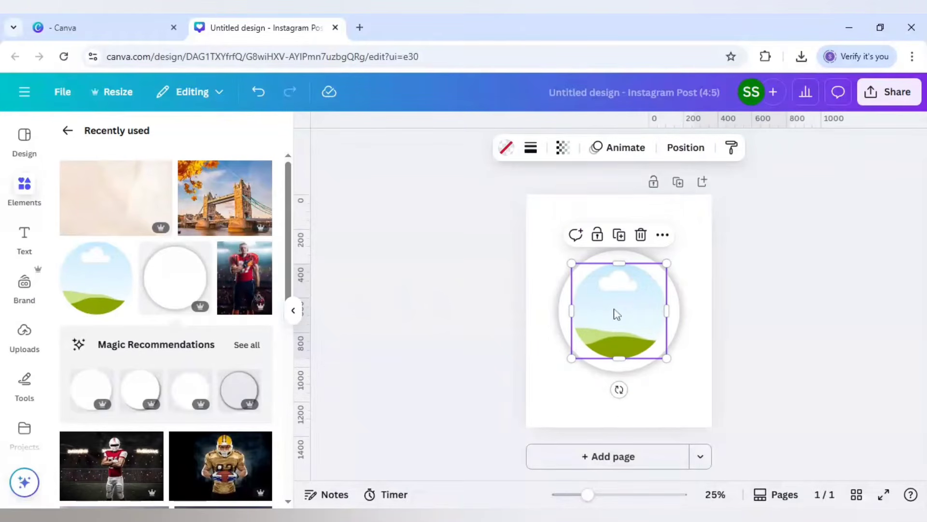
drag(572, 359, 547, 381)
drag(607, 353, 618, 337)
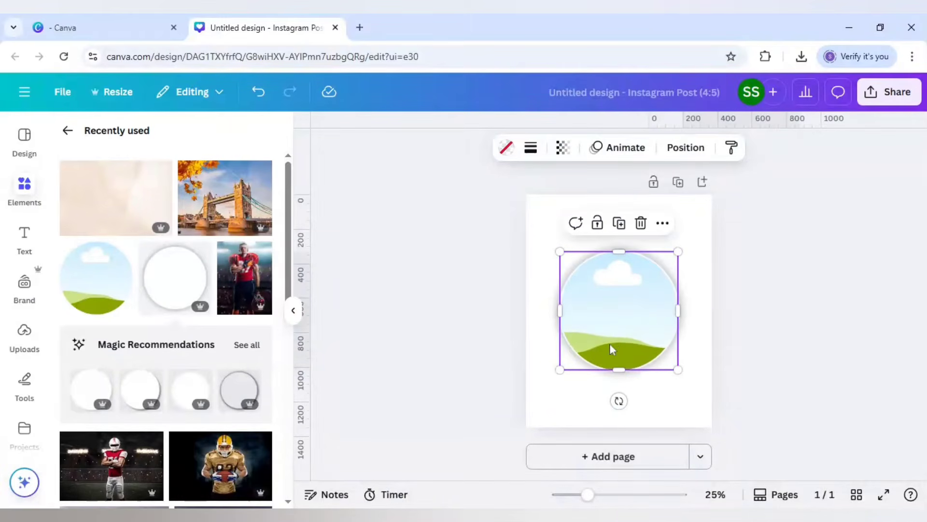
drag(560, 371, 557, 373)
drag(600, 339, 602, 335)
drag(556, 374, 553, 377)
drag(607, 338, 608, 336)
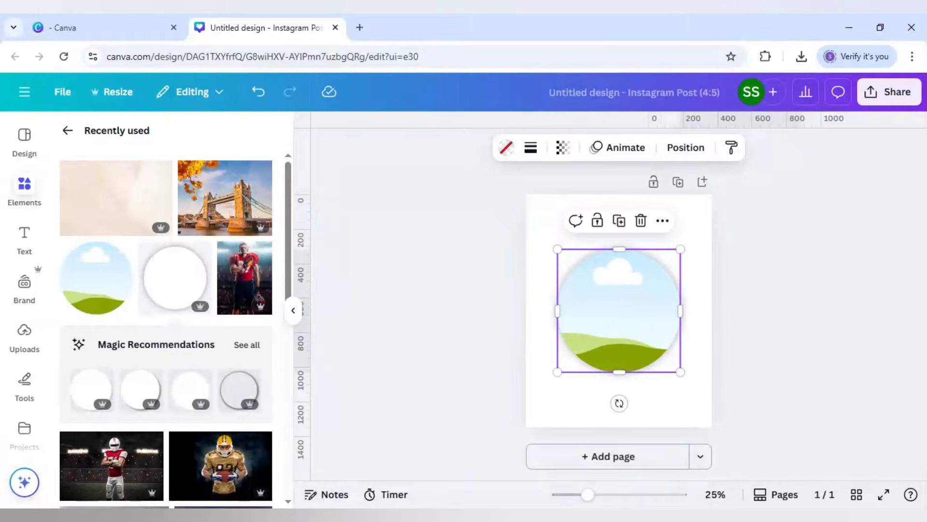
Step: Shift the circular frame aside and stack duplicates of the shadowed white circle exactly on the original to deepen its shadow
drag(632, 290, 691, 237)
click(604, 323)
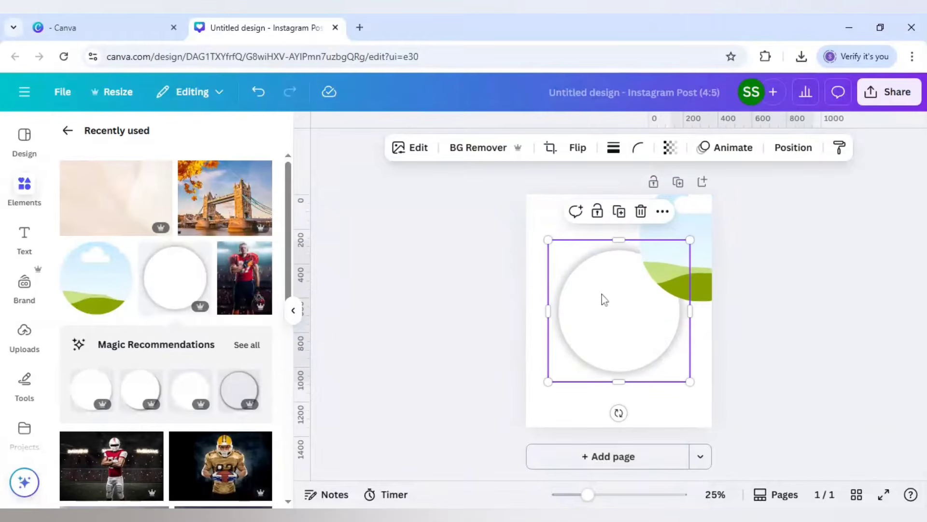
click(620, 212)
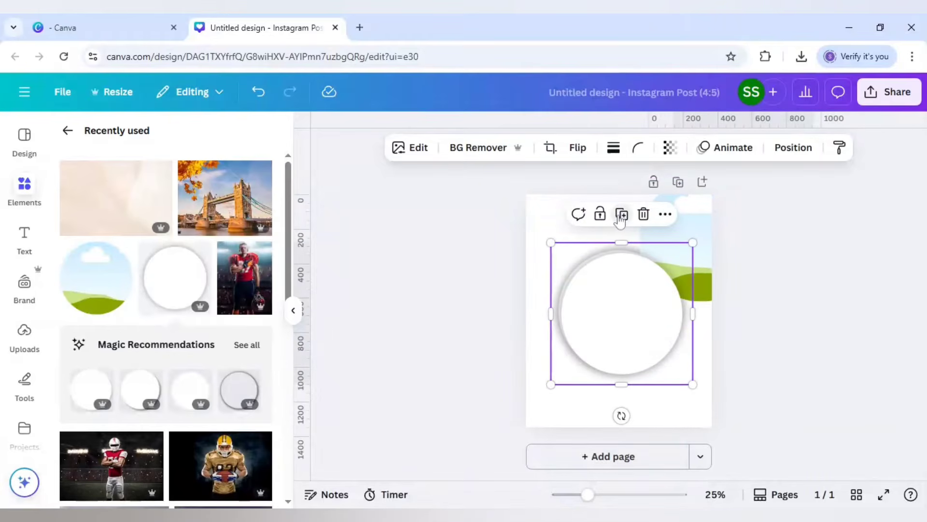
drag(619, 330, 637, 295)
click(620, 212)
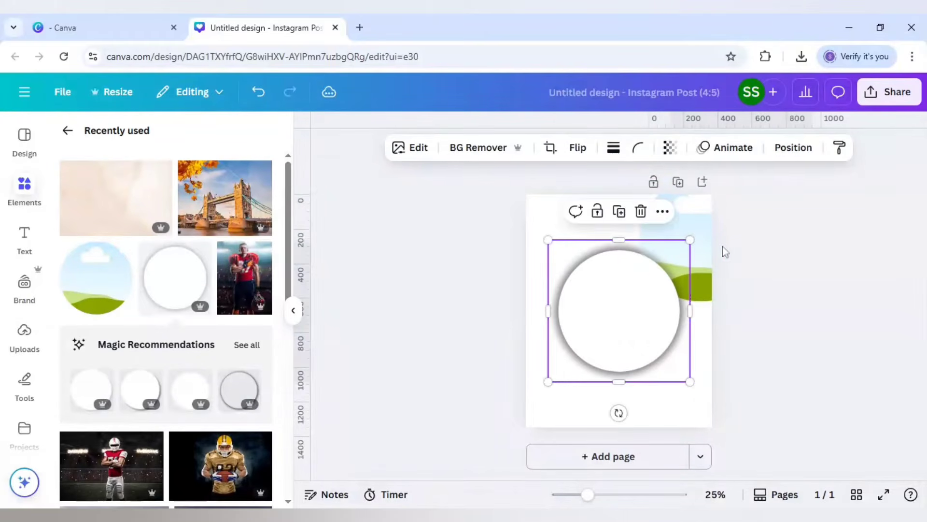
Step: Bring the circular frame to the front and move it back over the stacked white circles
click(699, 233)
right_click(690, 233)
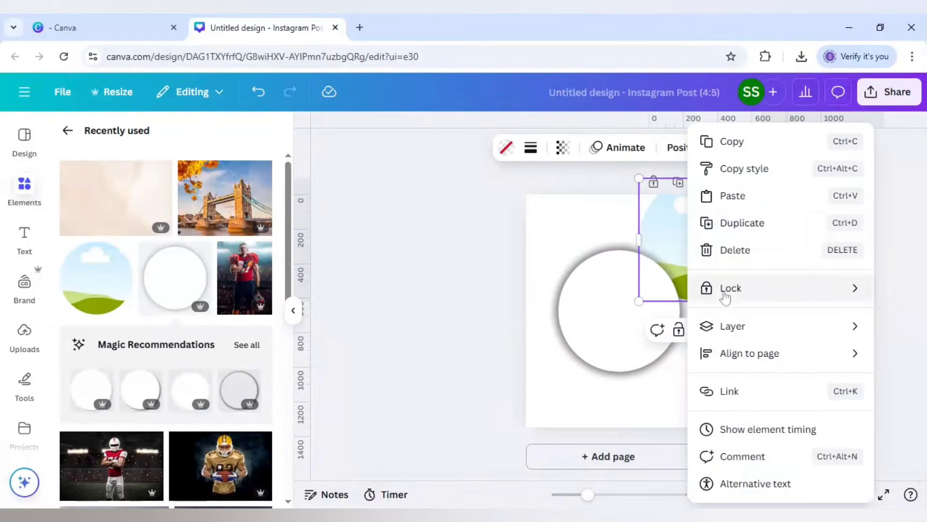
mouse_move(705, 326)
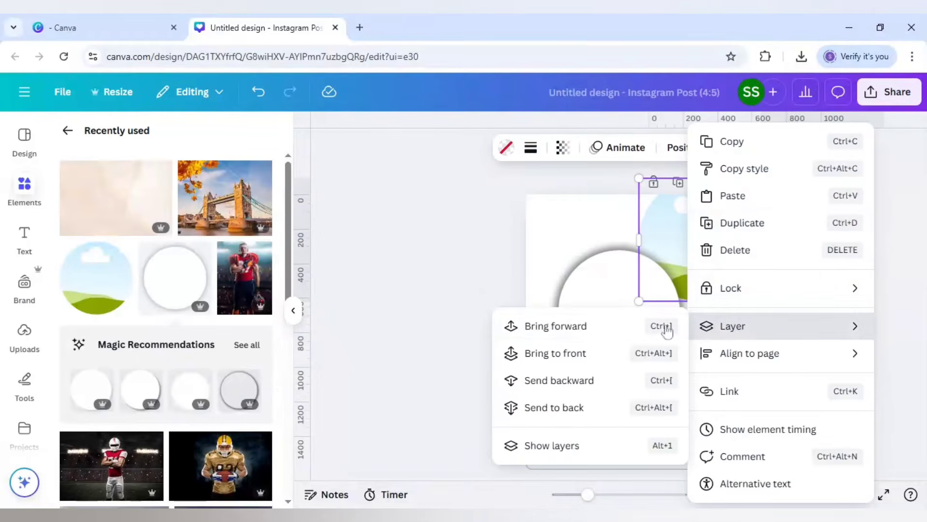
click(595, 354)
drag(710, 245, 631, 313)
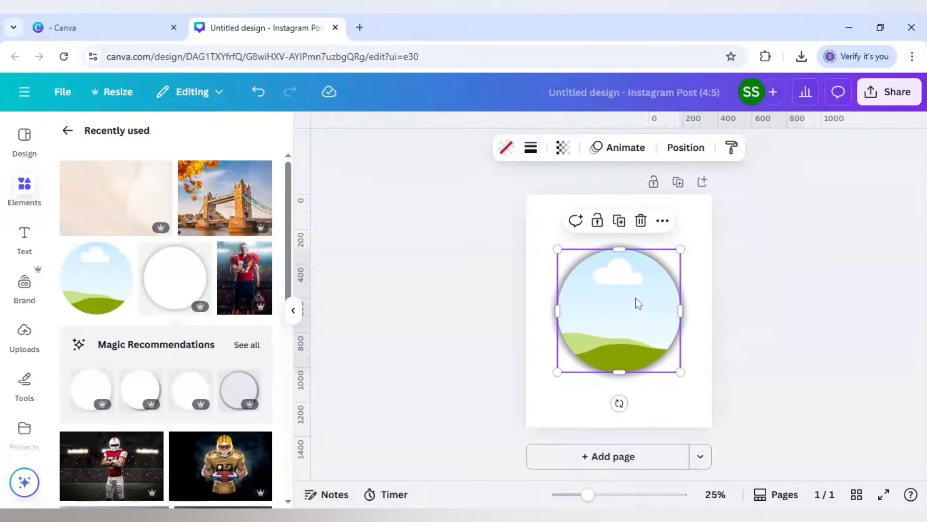
Step: Set a duplicate of the circular frame aside at the page's upper-right corner and fill the centred frame with the Tower Bridge photo
click(618, 231)
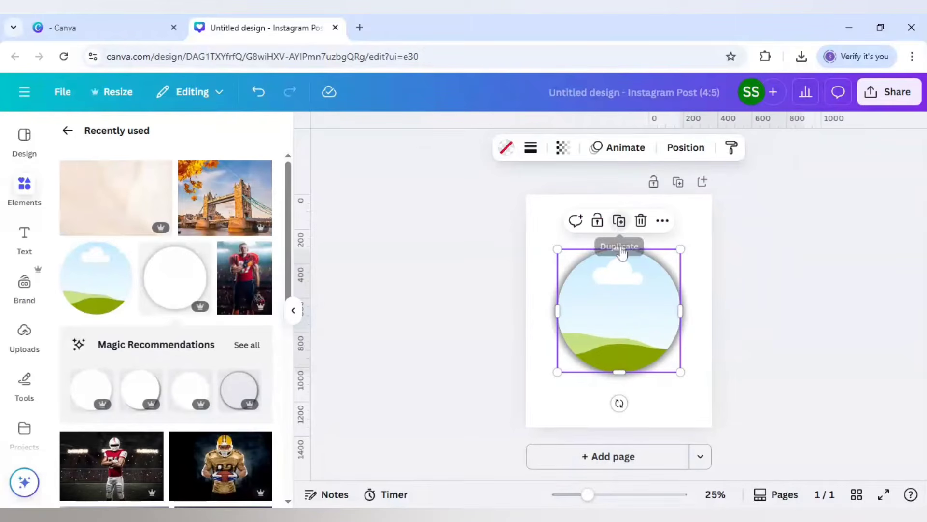
drag(658, 283, 703, 233)
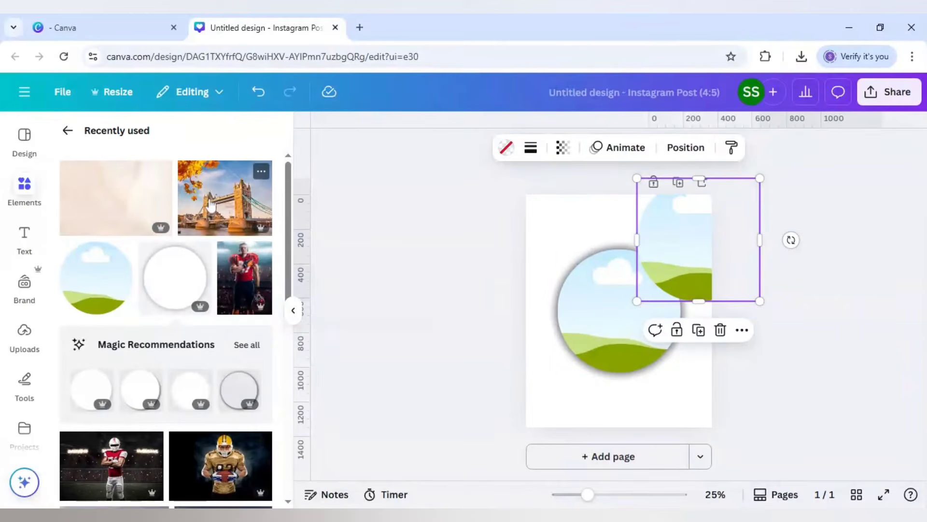
click(261, 173)
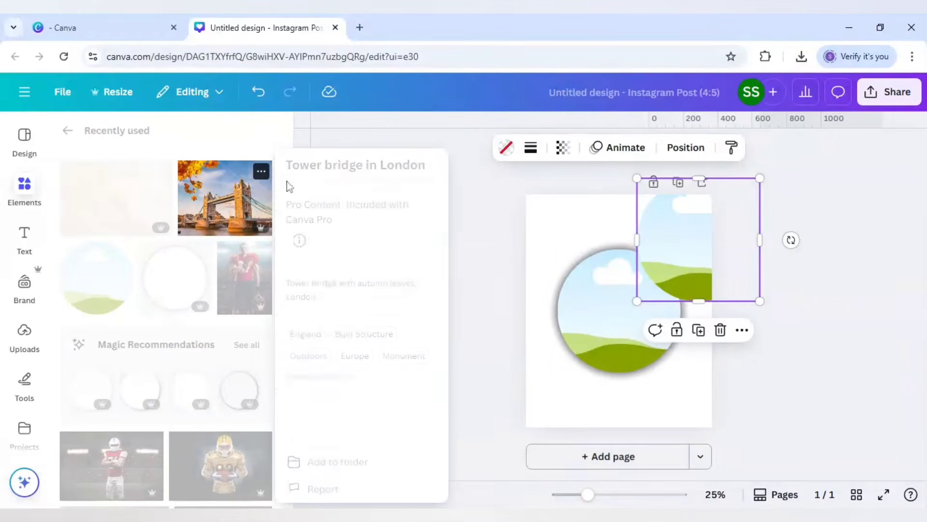
click(233, 203)
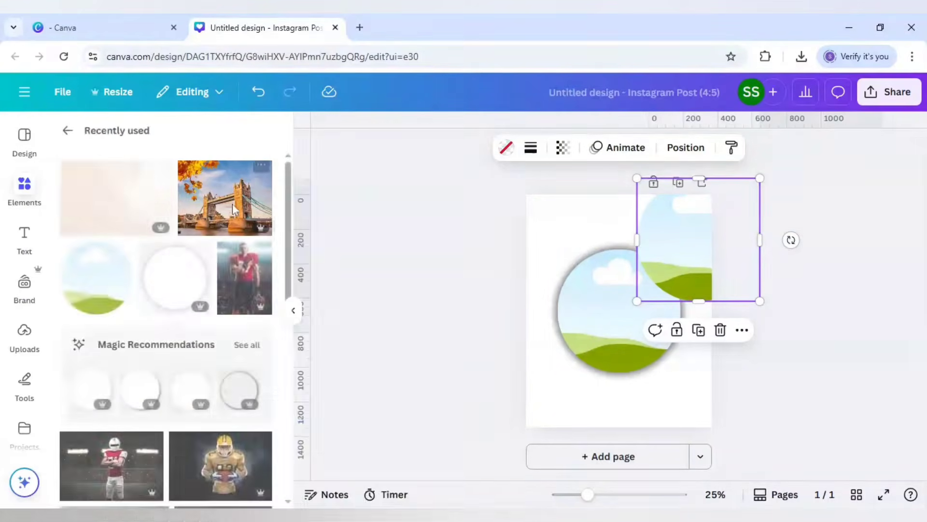
click(233, 204)
drag(617, 323, 618, 324)
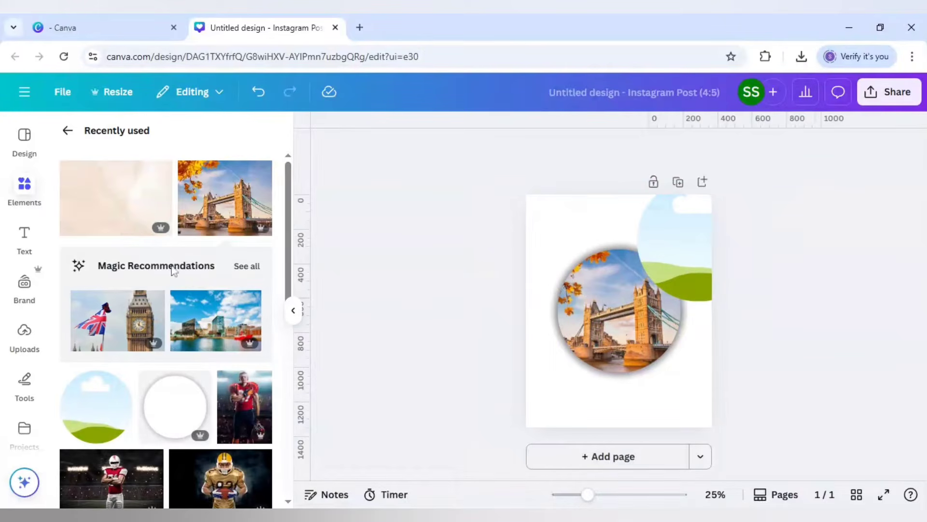
Step: Move the empty duplicate frame exactly over the Tower Bridge circle
click(708, 261)
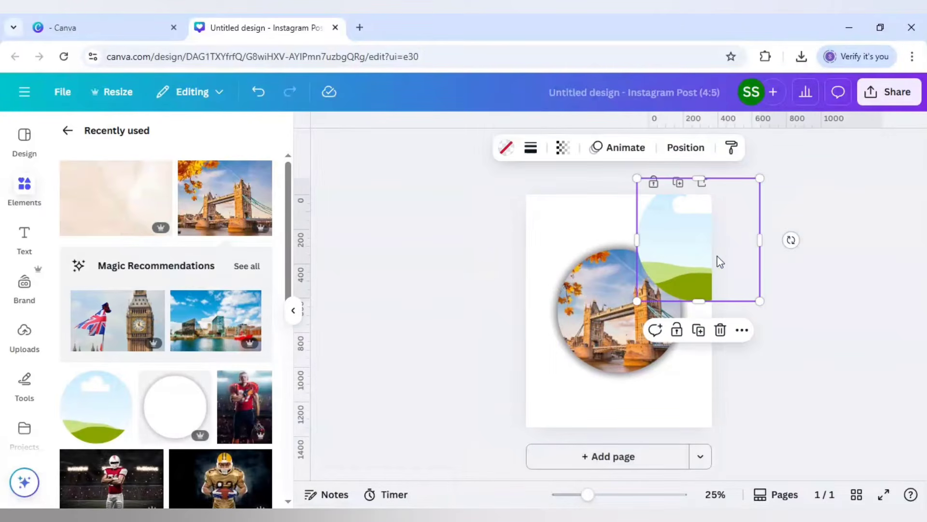
drag(685, 279, 641, 329)
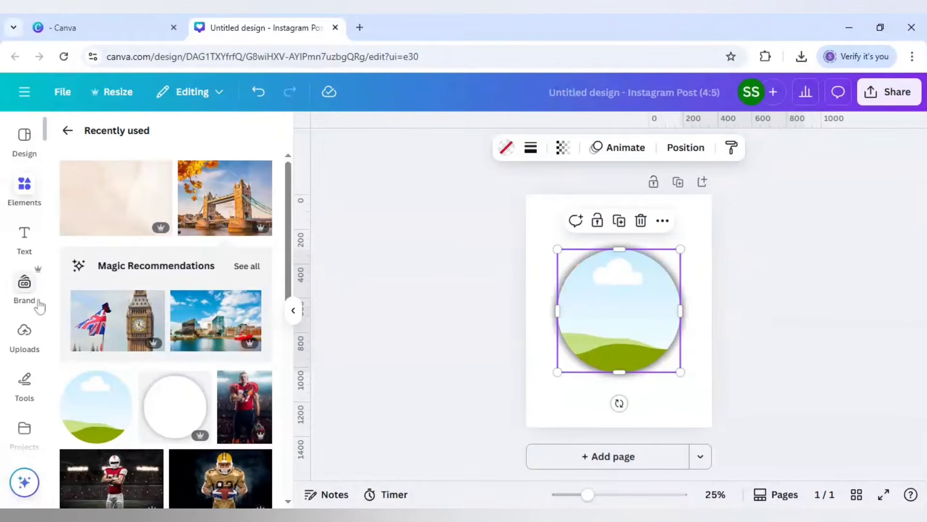
Step: Add the uploaded photo of the walking woman to the page and remove its background
click(27, 332)
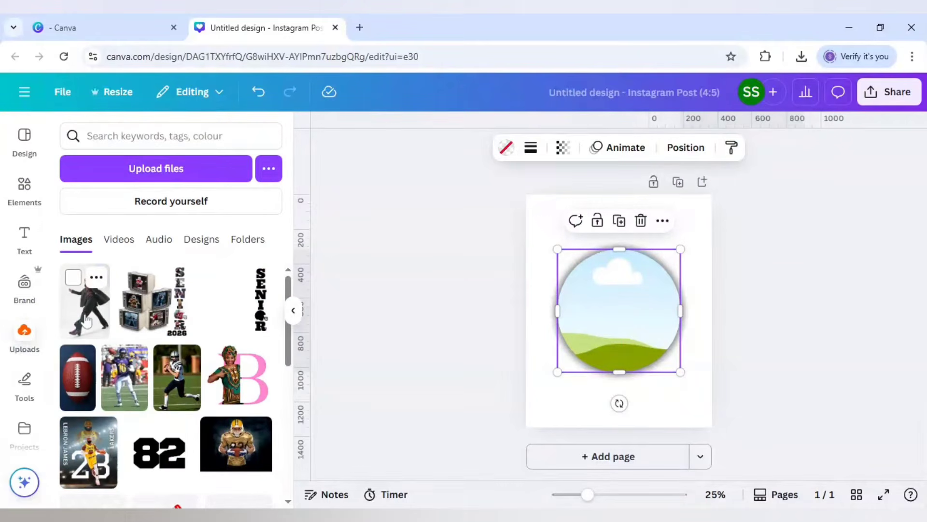
click(85, 300)
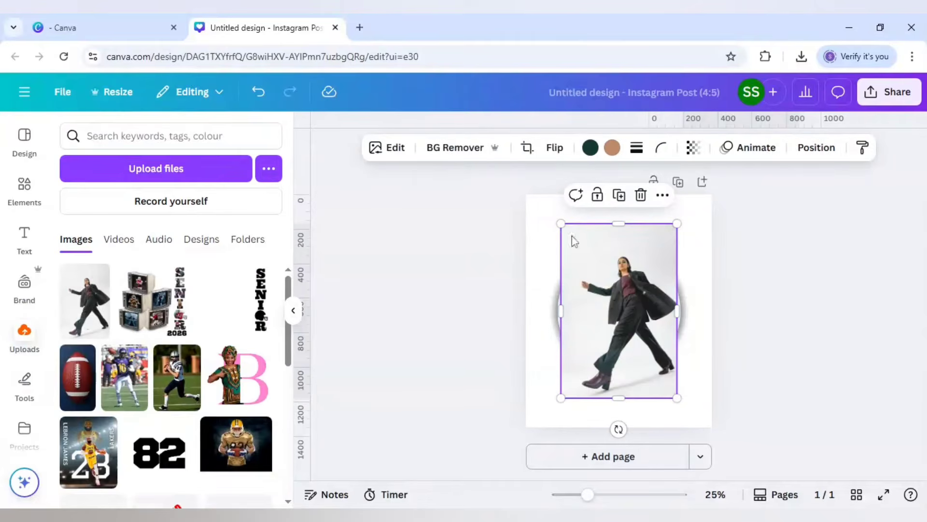
click(455, 147)
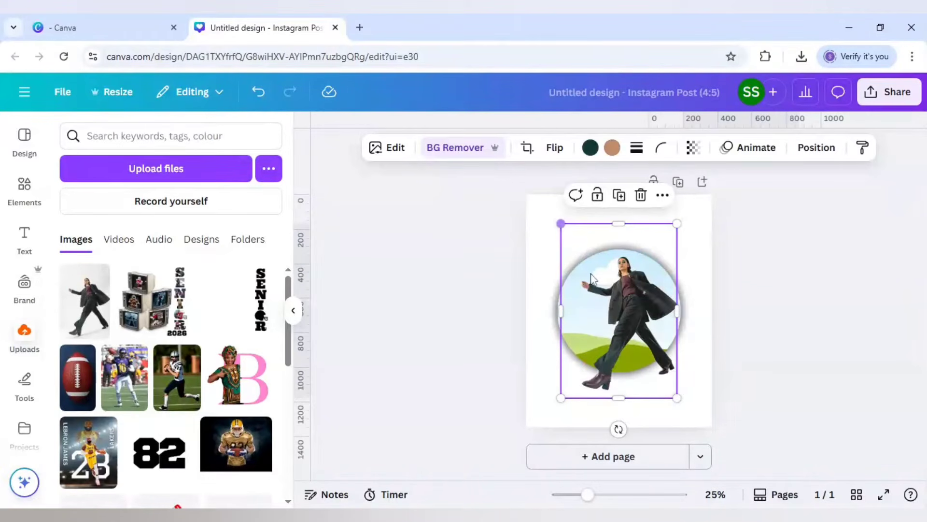
Step: Enlarge the woman cutout and position it over the circle so her head, hand and shoes extend beyond its edge
drag(591, 278, 594, 274)
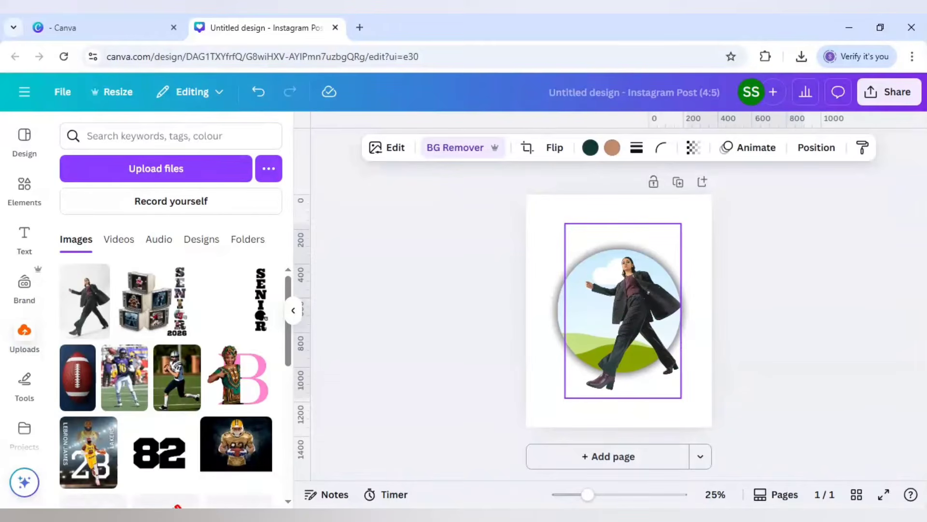
drag(565, 224, 505, 191)
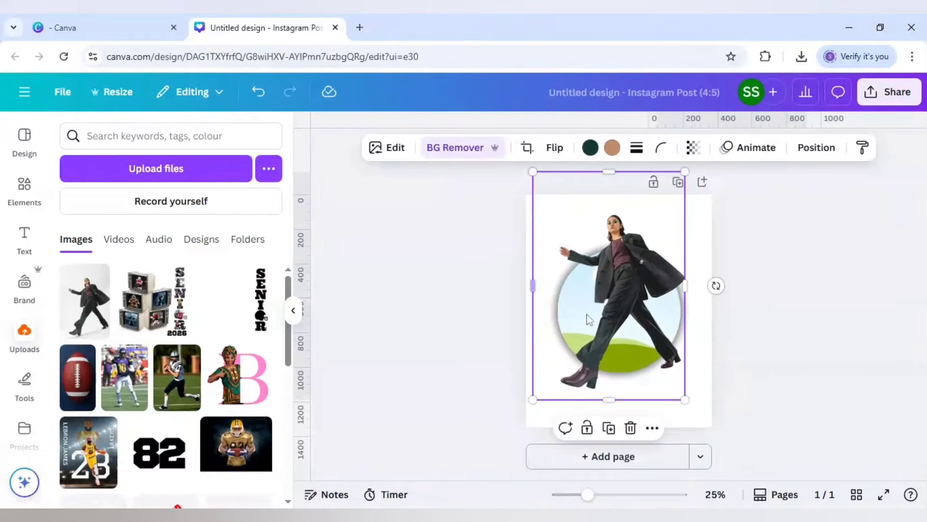
drag(586, 315, 579, 338)
drag(524, 194, 500, 180)
drag(601, 300, 604, 300)
drag(518, 174, 516, 173)
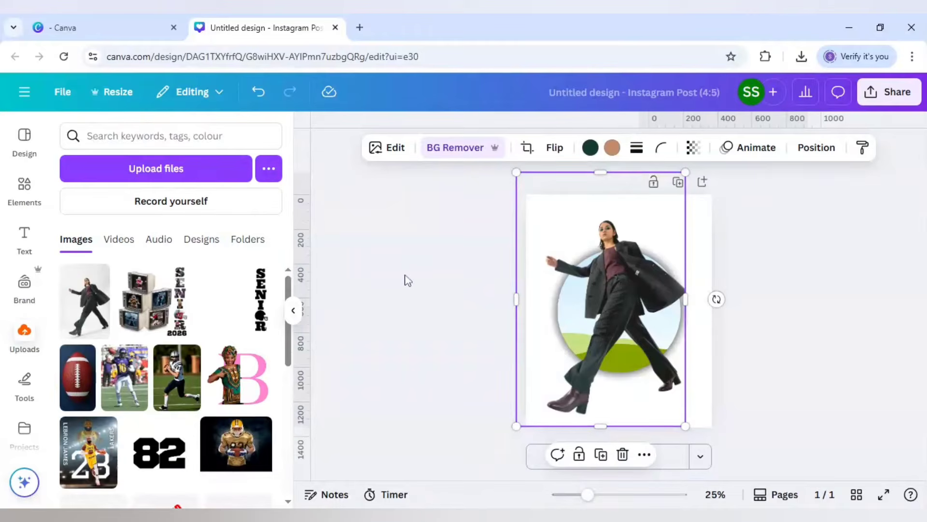
Step: Place two horizontal guides on the page, one at the top of the woman's head and one at her lower shoe
drag(686, 121, 678, 221)
drag(644, 142, 609, 414)
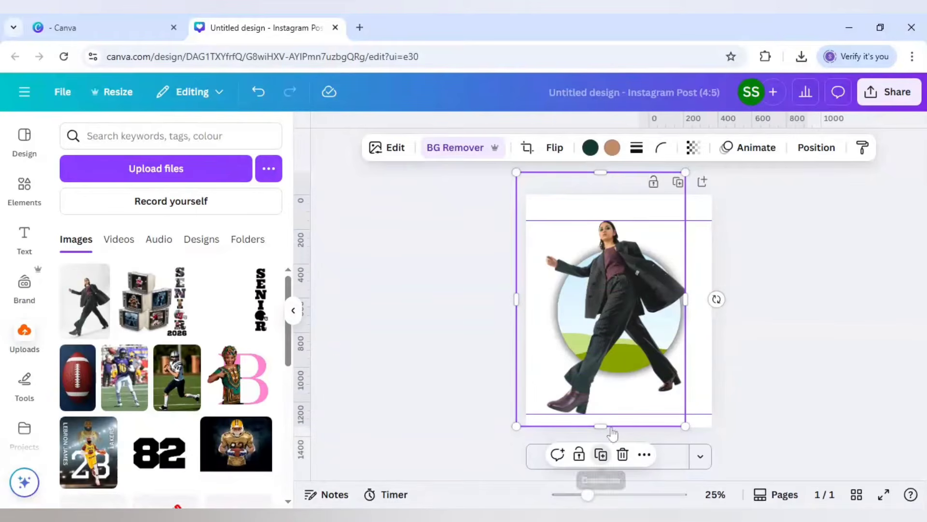
Step: Duplicate the woman cutout, set the copy aside, and drop the original into the empty circular frame
click(600, 453)
drag(705, 305, 706, 305)
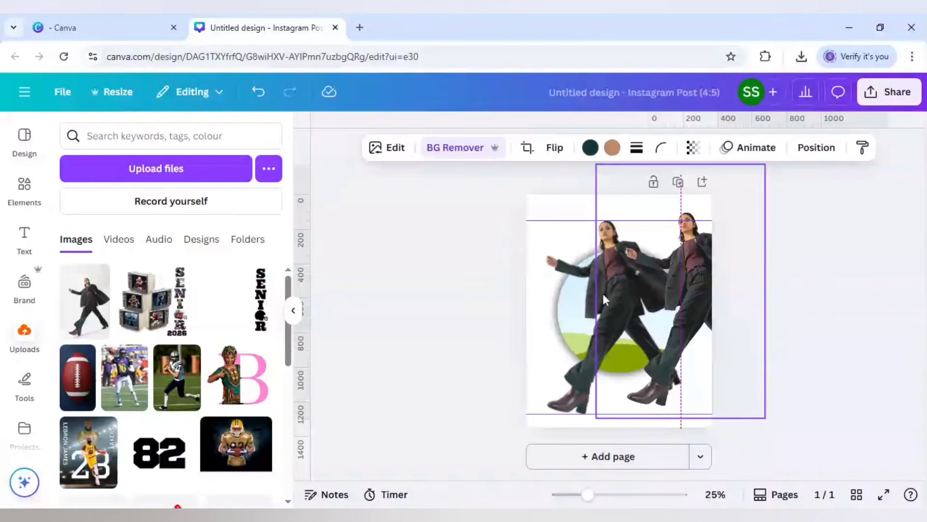
click(568, 295)
drag(553, 302, 580, 311)
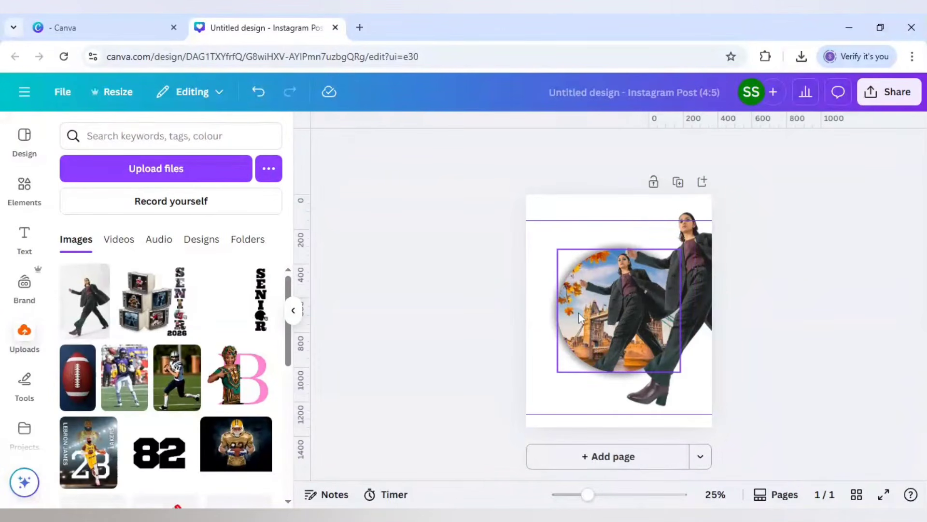
Step: Enlarge and reposition the woman photo inside the circular frame so her head and shoe line up with the horizontal guides
click(592, 319)
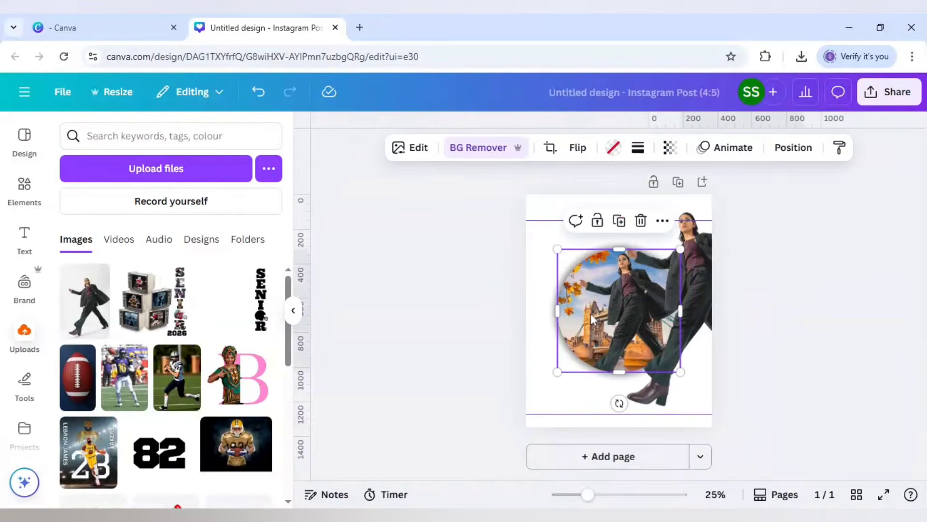
double_click(592, 318)
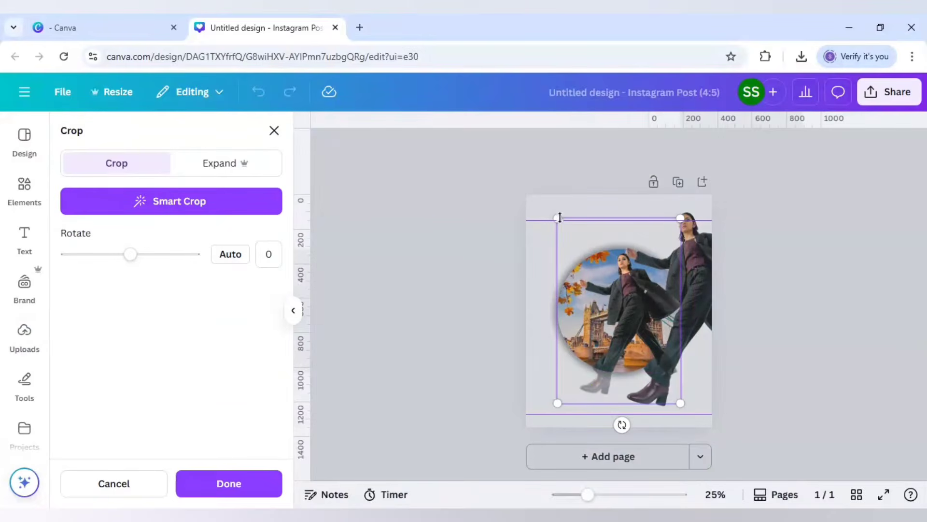
drag(557, 214, 515, 185)
drag(531, 405, 515, 426)
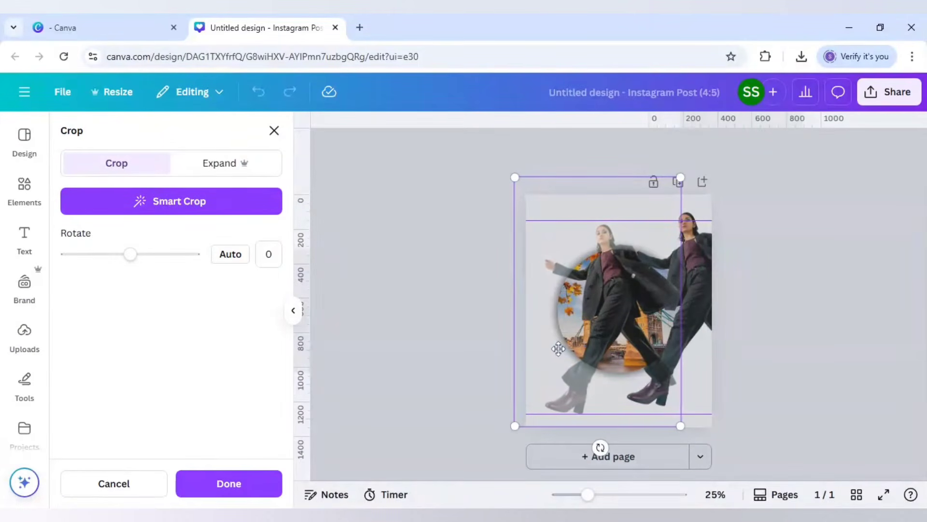
drag(556, 348, 550, 348)
click(497, 302)
click(478, 303)
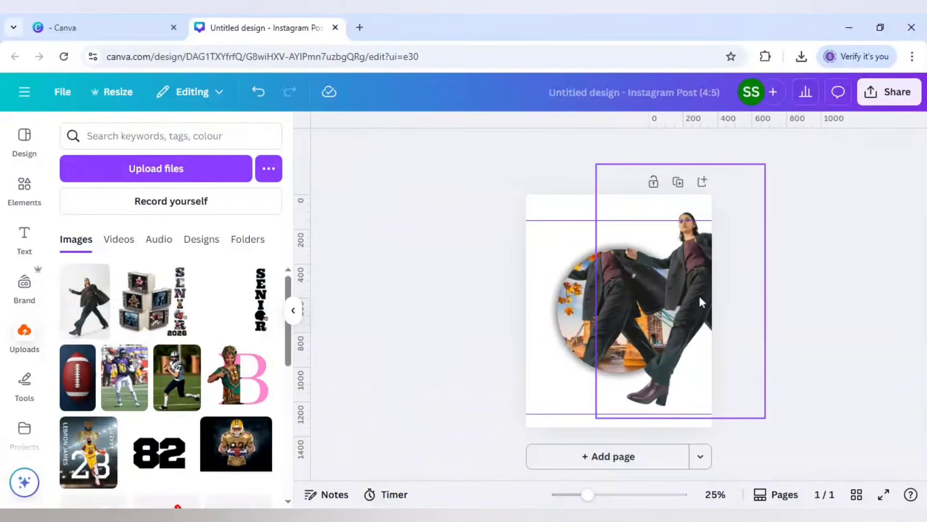
Step: Move the duplicate woman cutout exactly over the framed woman, aligned with the horizontal guides
drag(694, 299, 608, 311)
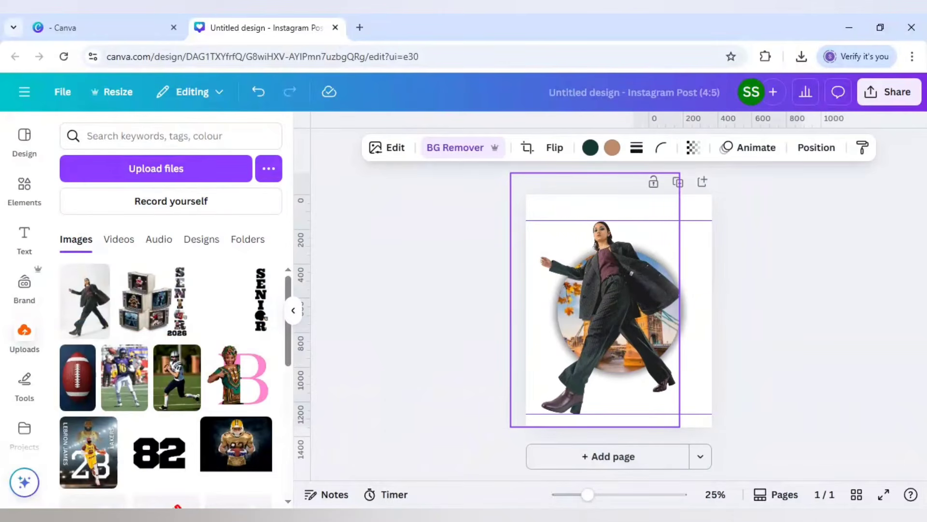
drag(609, 311, 608, 310)
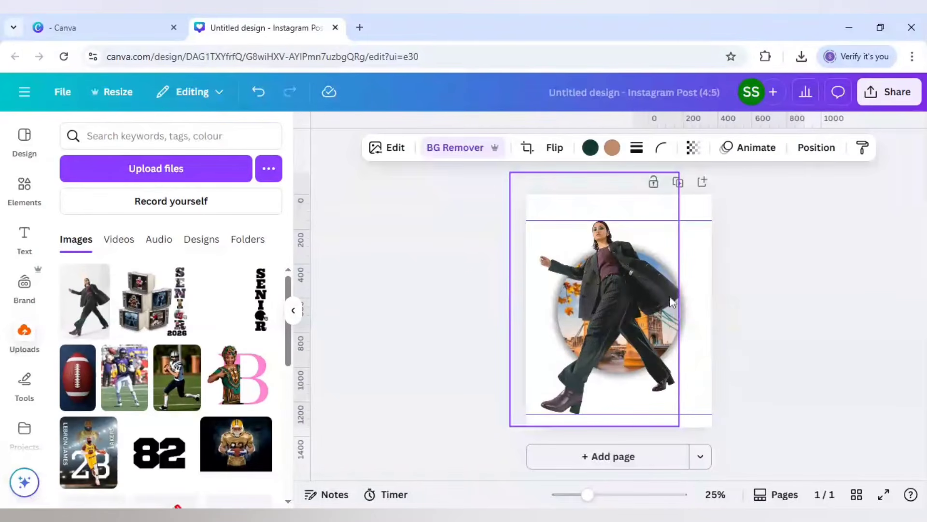
Step: Crop the right side of the duplicate woman cutout so her rear foot stays inside the circle, keeping it aligned with the framed woman
drag(673, 302, 674, 301)
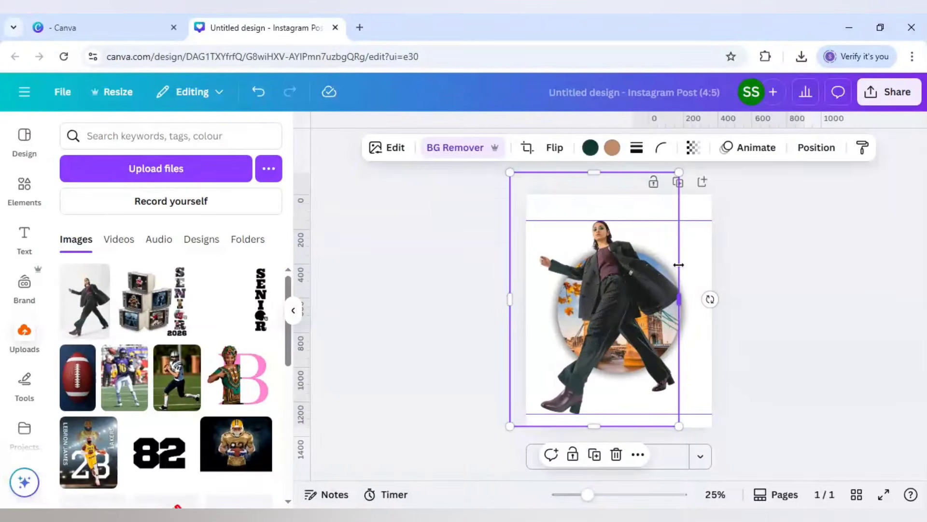
drag(679, 265, 637, 271)
click(776, 315)
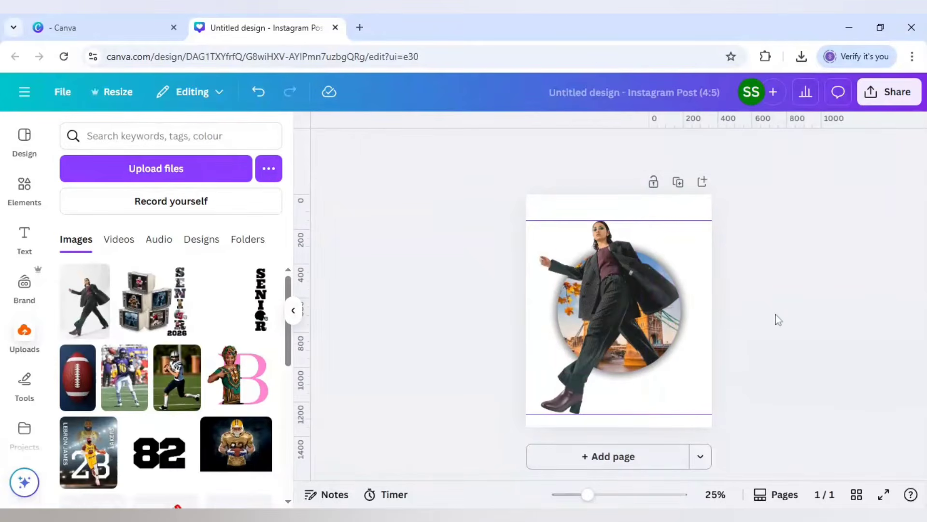
click(622, 313)
drag(622, 313, 623, 313)
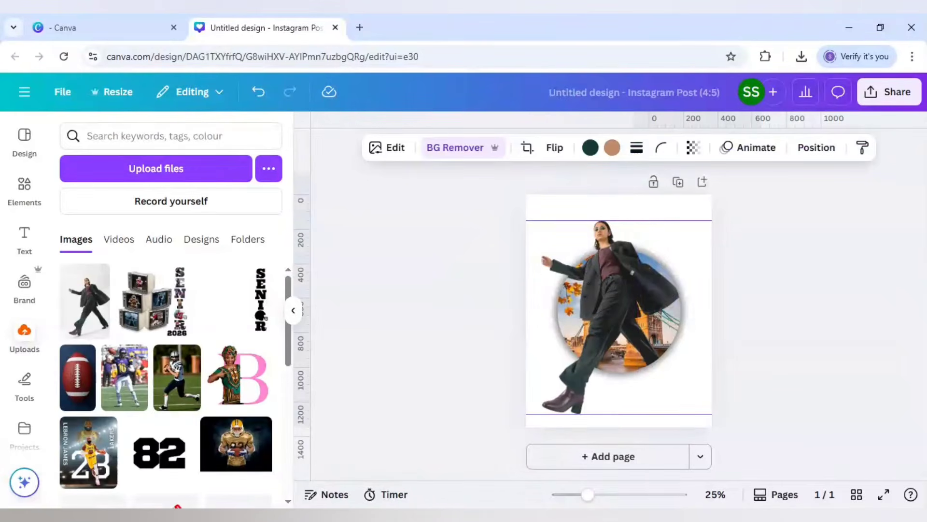
Step: Select the woman cutout, the circular frames and the shadow together and move them slightly down and right on the page
click(654, 334)
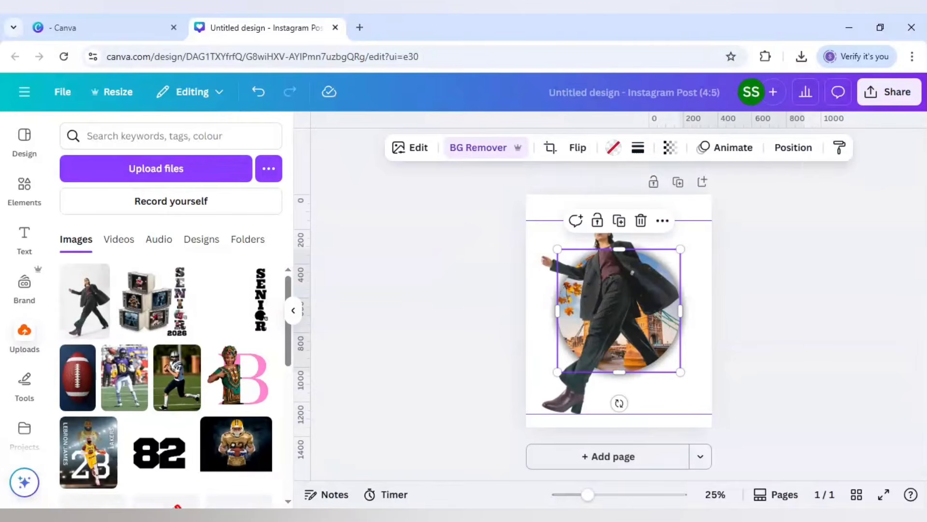
shift+click(628, 339)
drag(621, 338, 620, 341)
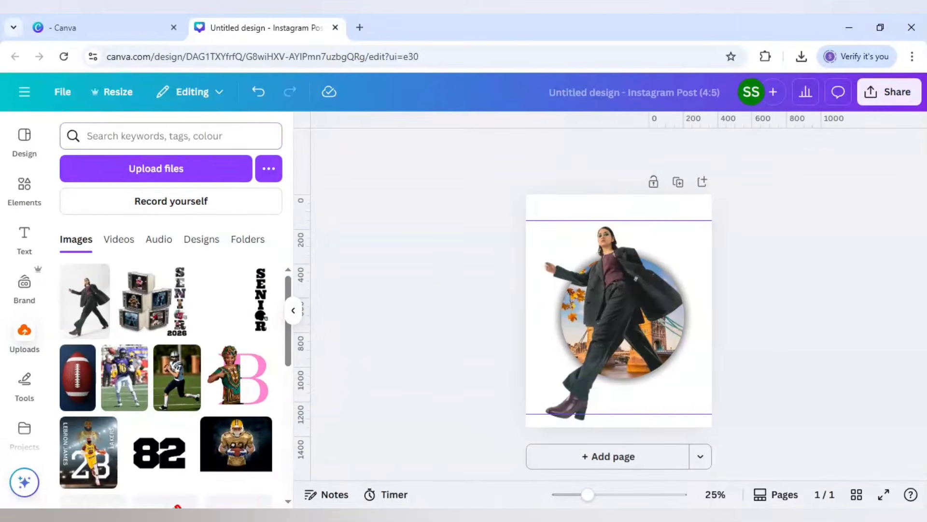
Step: Add the recently used cream "luxurious fabric texture background" image to the page
click(169, 136)
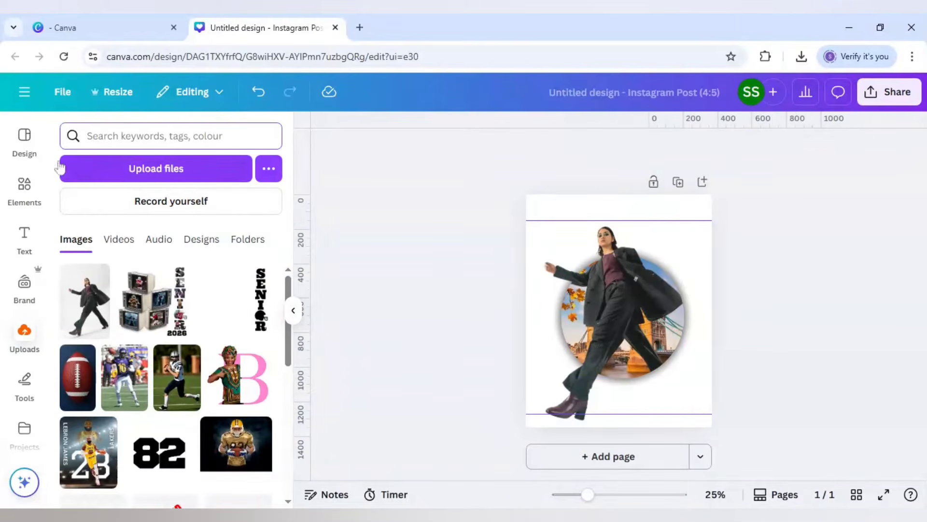
click(24, 188)
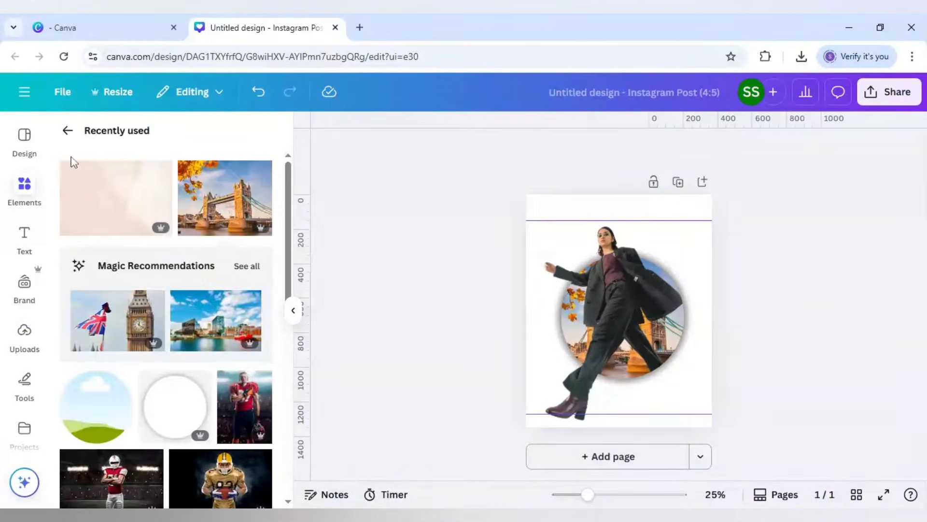
mouse_move(100, 196)
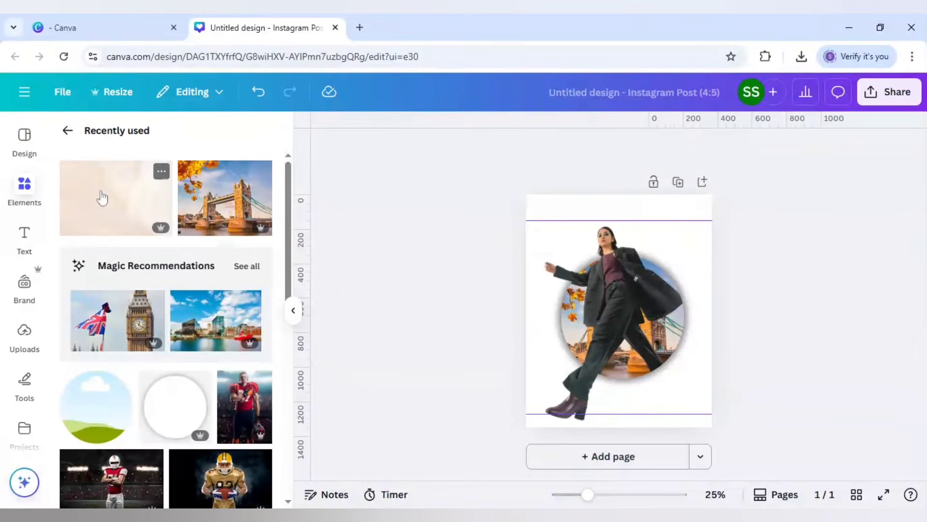
click(163, 177)
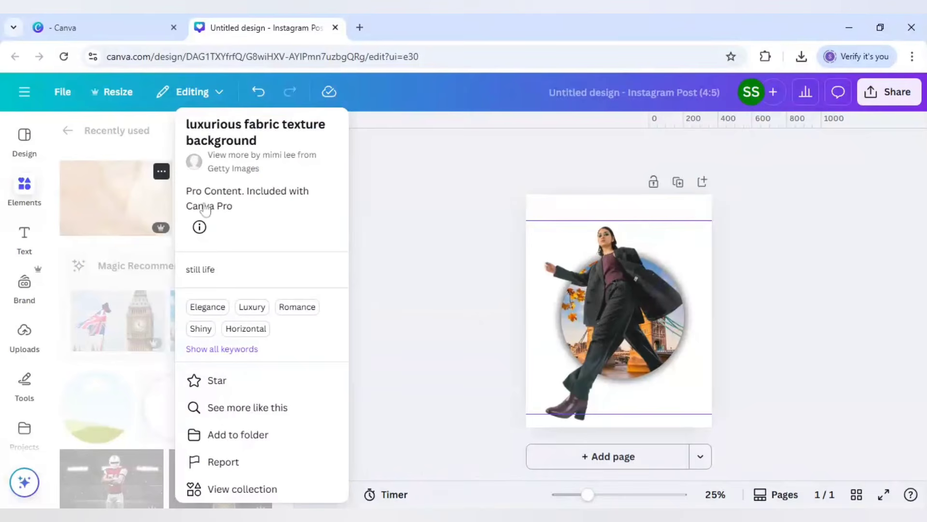
click(121, 209)
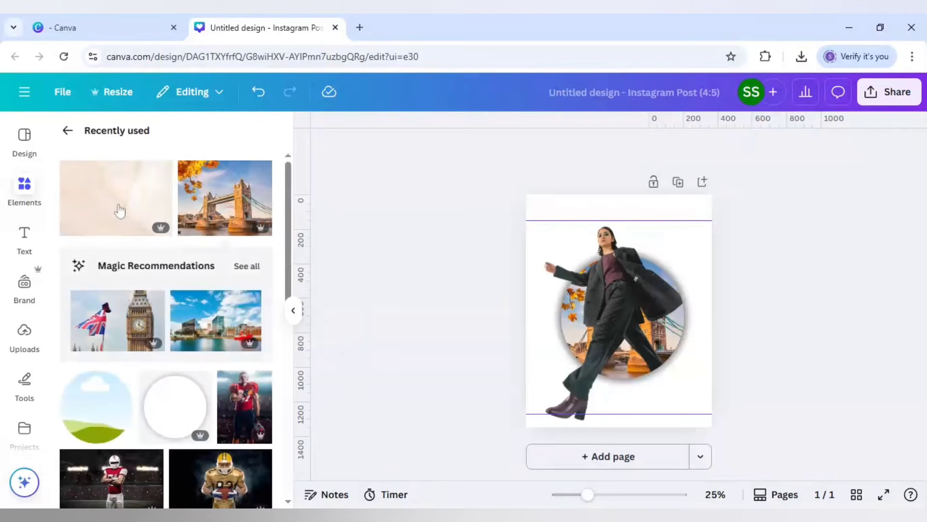
click(119, 210)
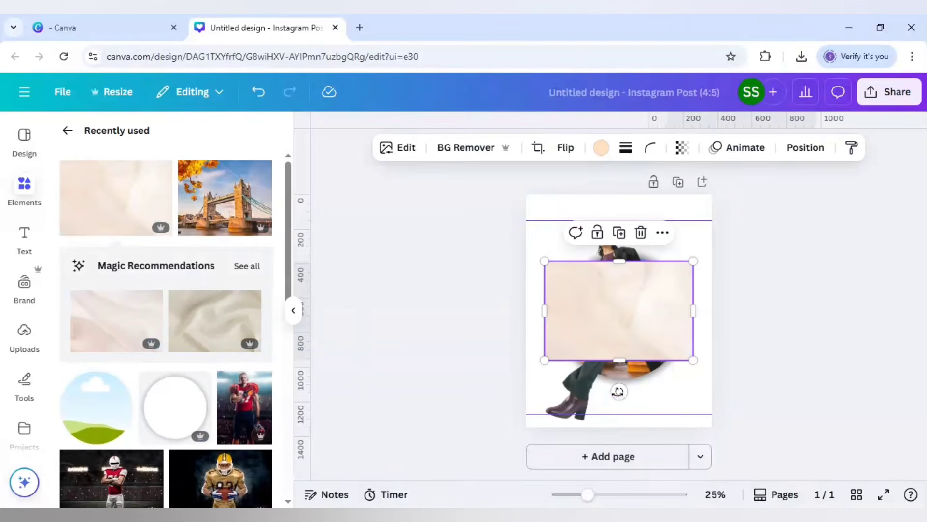
Step: Rotate the fabric texture image to portrait orientation and set it as the page background
drag(619, 391, 694, 360)
drag(694, 348, 694, 312)
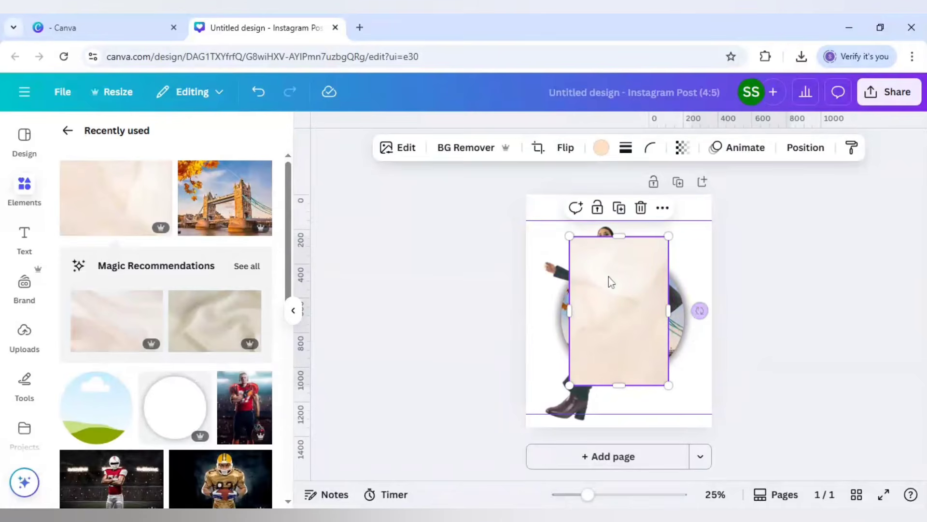
right_click(603, 276)
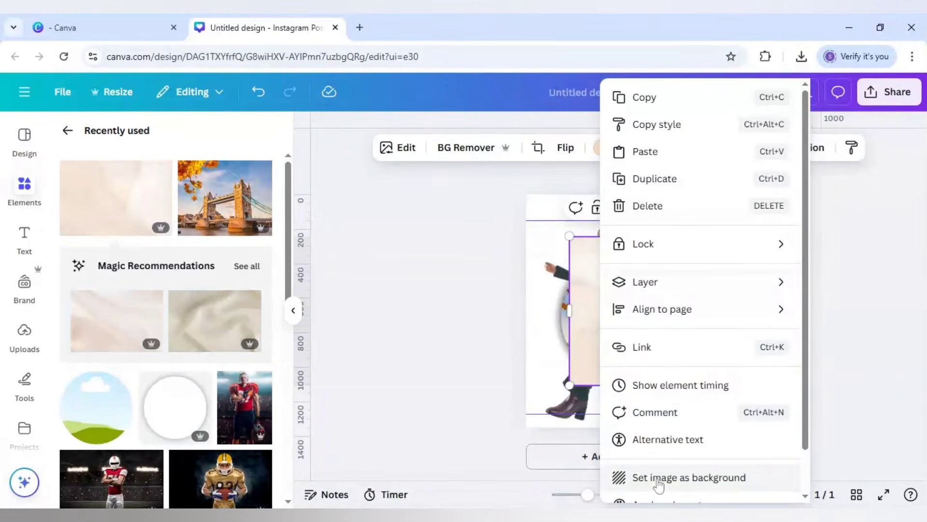
click(628, 477)
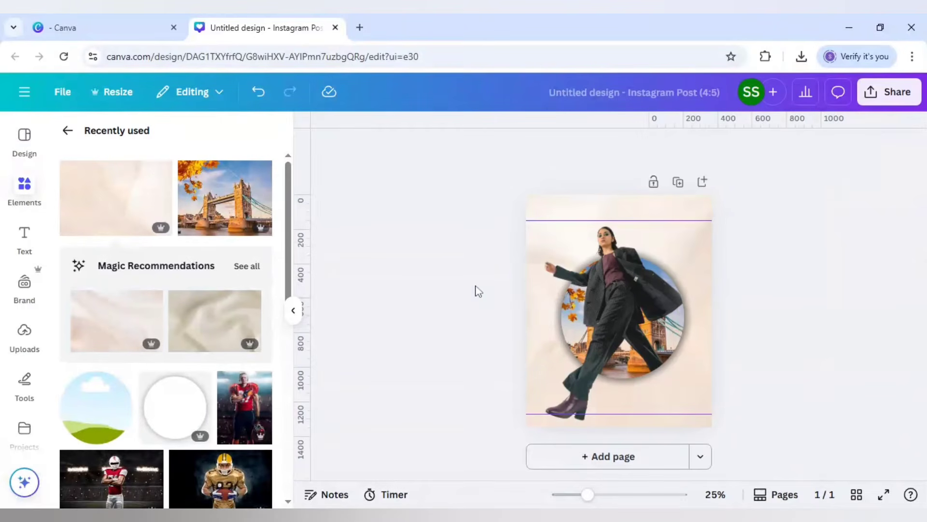
Step: Add a heading reading "GUCCI" and place it above the woman's head
click(21, 235)
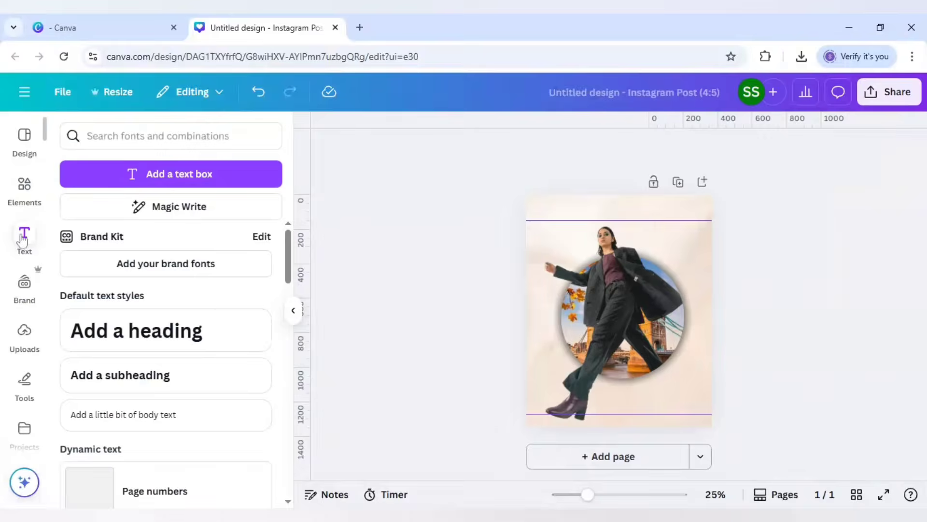
click(118, 336)
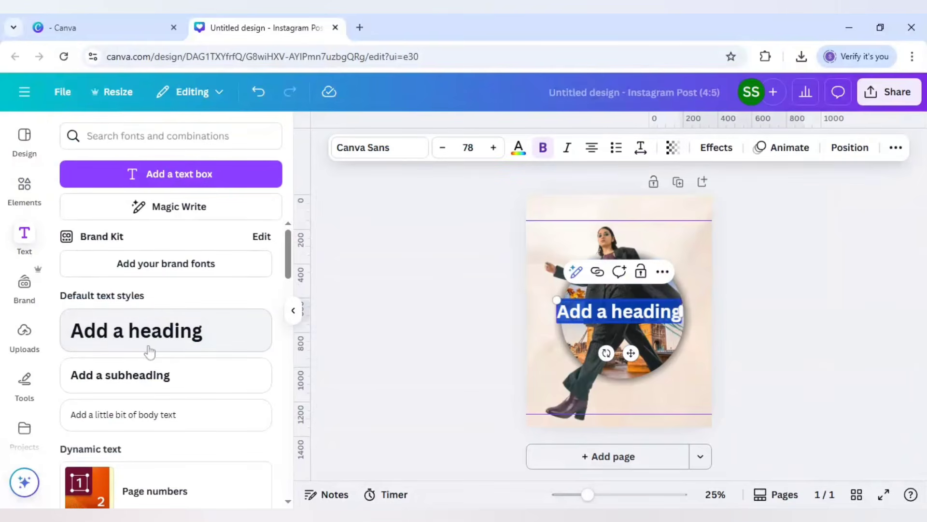
text(GUCCI)
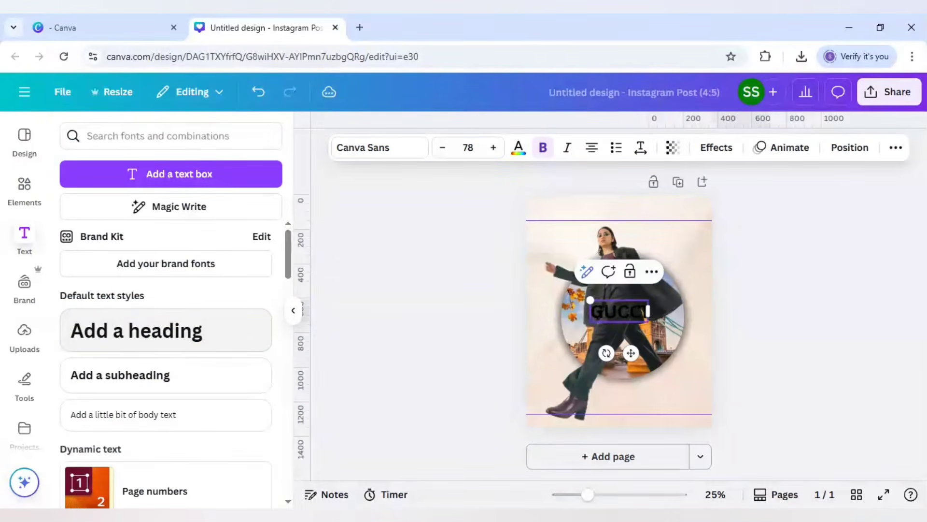
drag(631, 353, 639, 255)
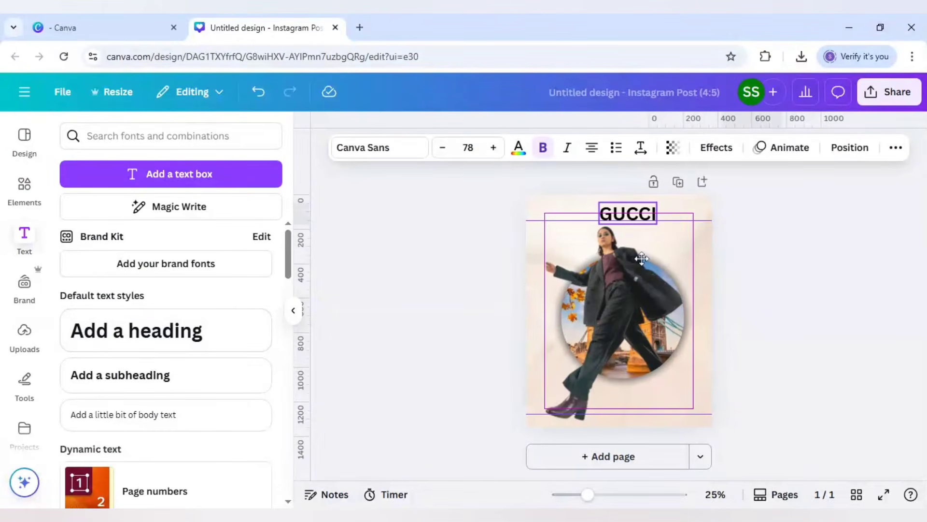
Step: Change the GUCCI heading's font to The Seasons Bold
click(379, 154)
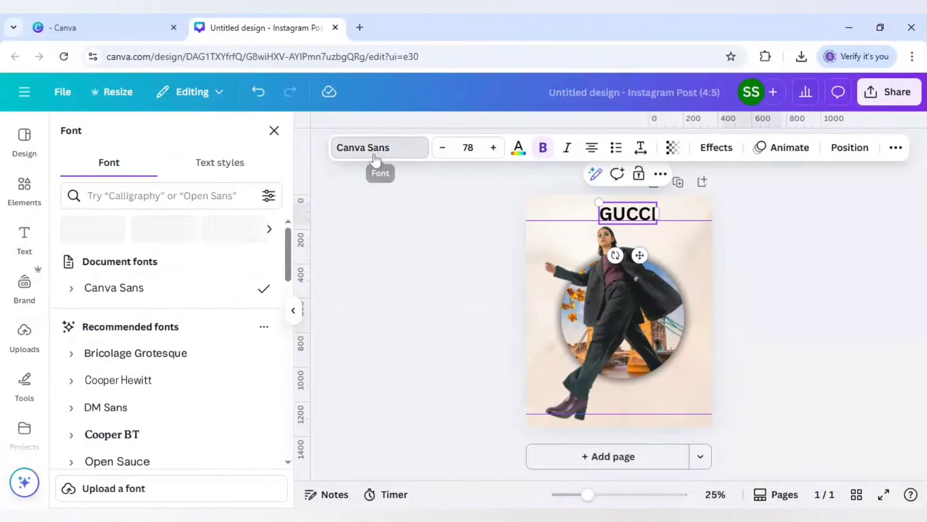
click(162, 196)
text(seasons)
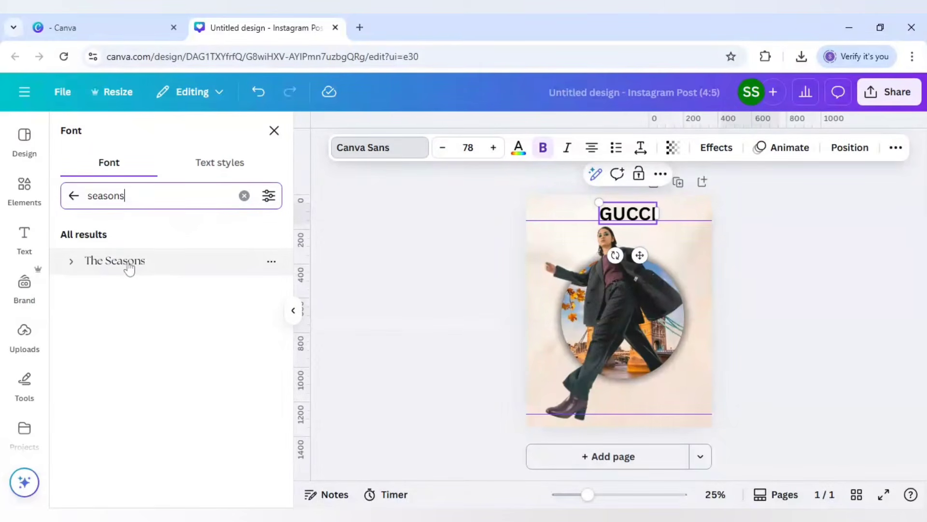
click(71, 262)
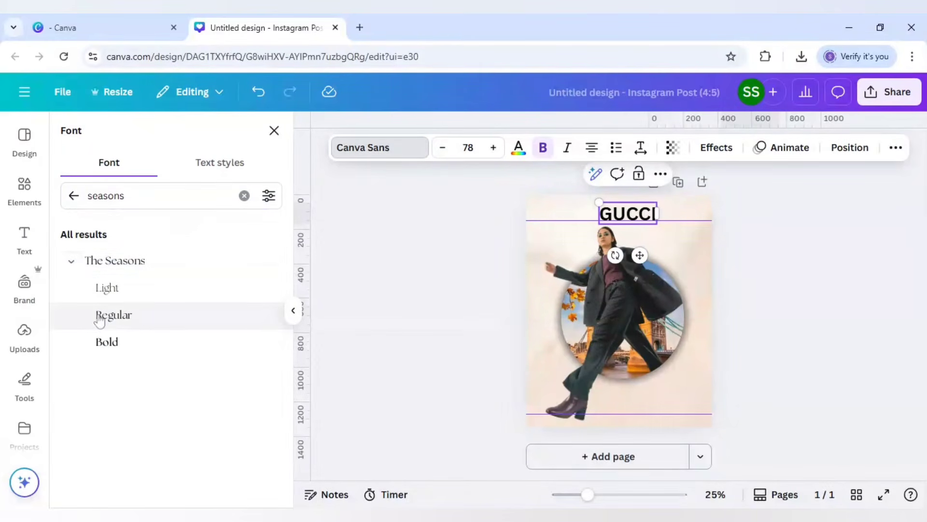
click(109, 340)
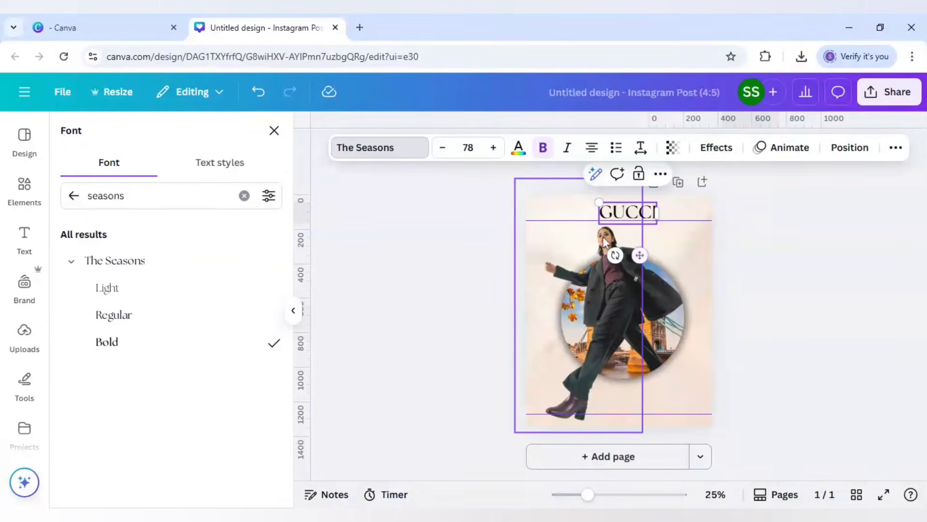
Step: Enlarge the GUCCI heading to size 142, centre it at the top of the page, and set its letter spacing to 162
drag(600, 225, 549, 253)
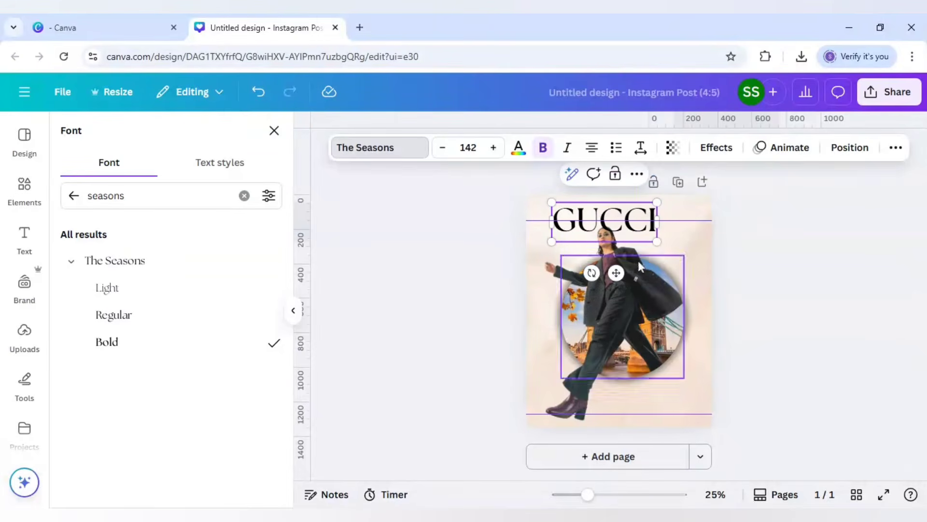
drag(616, 273, 625, 269)
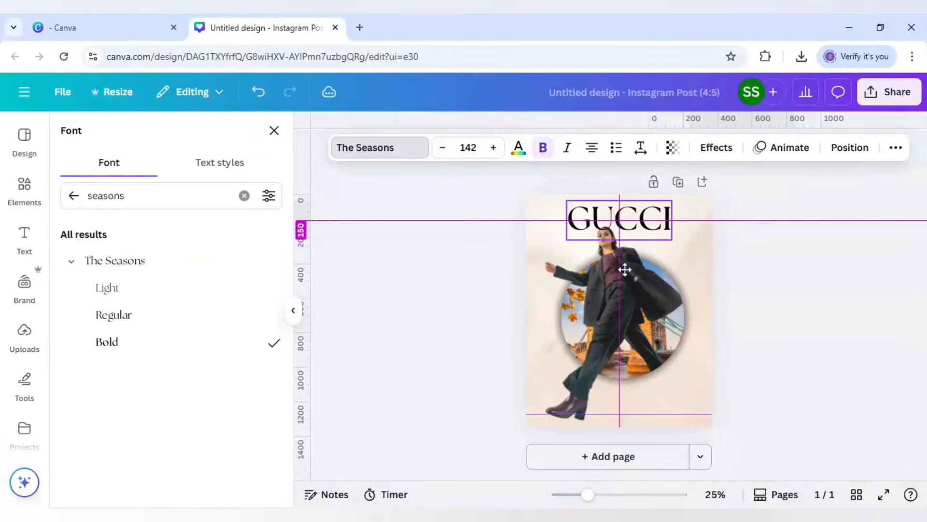
click(641, 147)
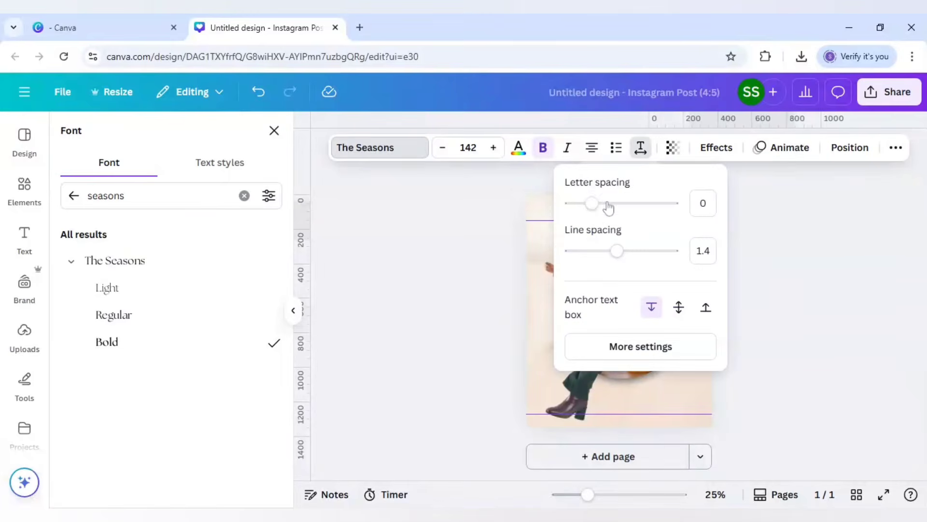
drag(598, 208, 610, 207)
click(489, 229)
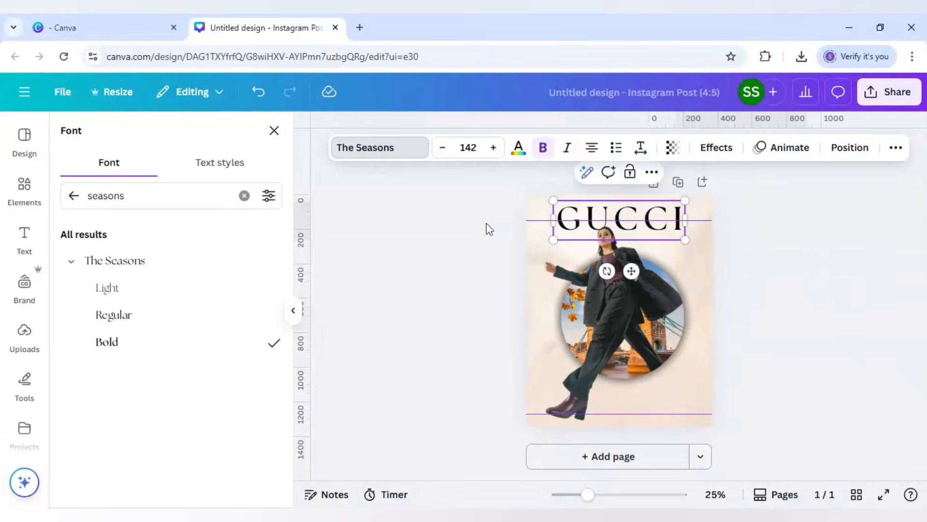
click(488, 231)
click(485, 227)
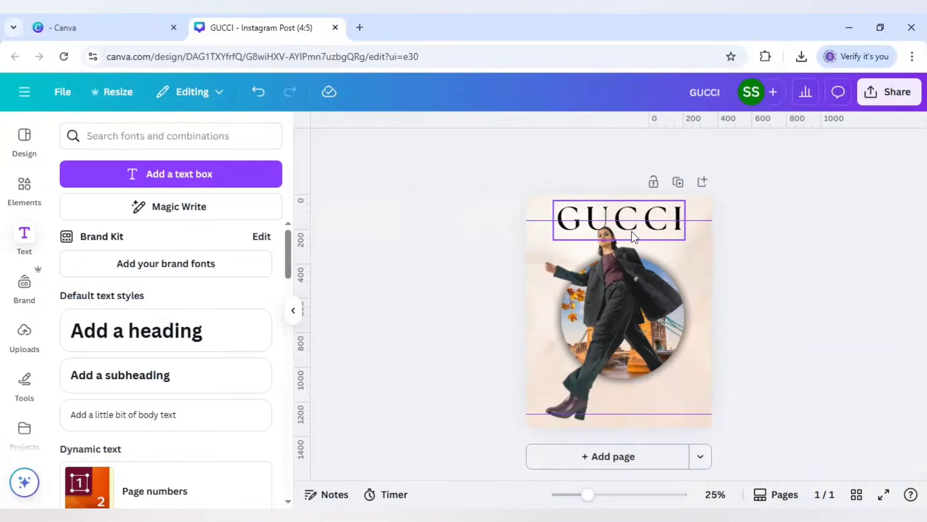
Step: Duplicate the GUCCI heading, move the copy to the lower part of the page, and enlarge it to size 285
drag(633, 232, 635, 229)
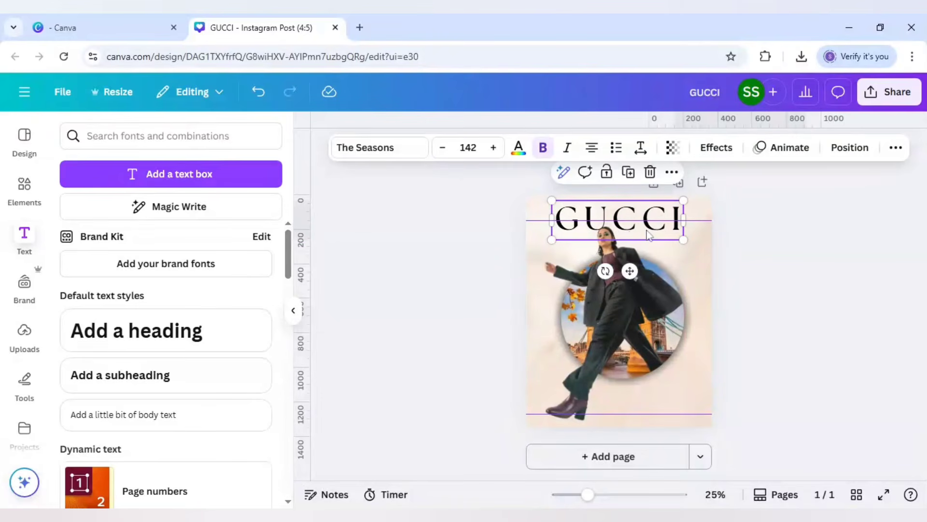
mouse_move(648, 236)
mouse_down()
mouse_move(634, 221)
mouse_move(657, 395)
mouse_up()
drag(577, 379, 444, 338)
drag(498, 372, 543, 378)
Step: Set the large GUCCI copy's letter spacing to 57, then widen and centre its text box so the word spans the page on one line
click(641, 148)
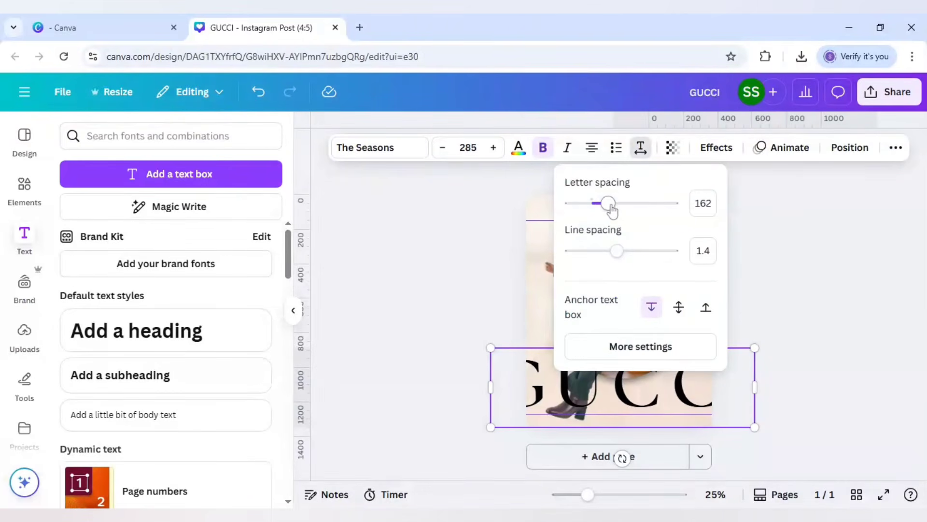
mouse_move(612, 210)
mouse_down()
mouse_move(596, 204)
mouse_move(595, 212)
mouse_move(599, 206)
mouse_up()
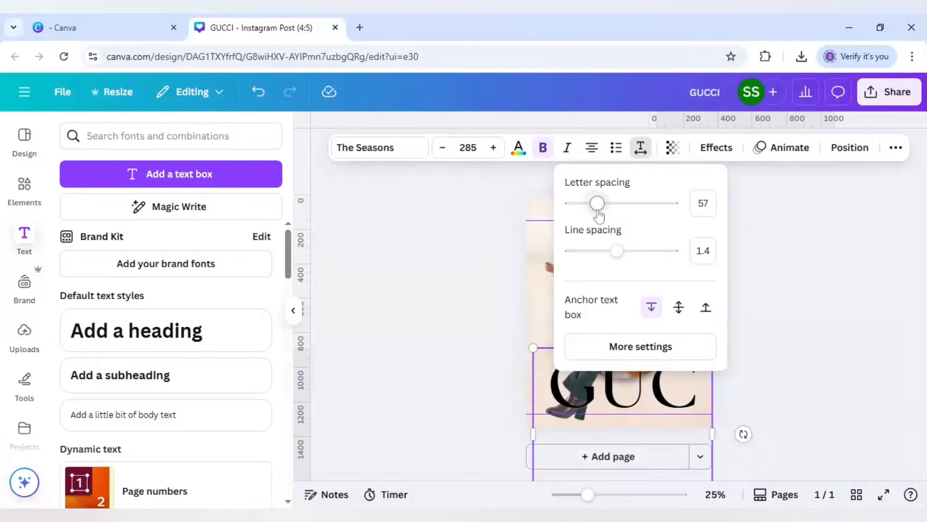
click(715, 412)
drag(715, 411, 816, 394)
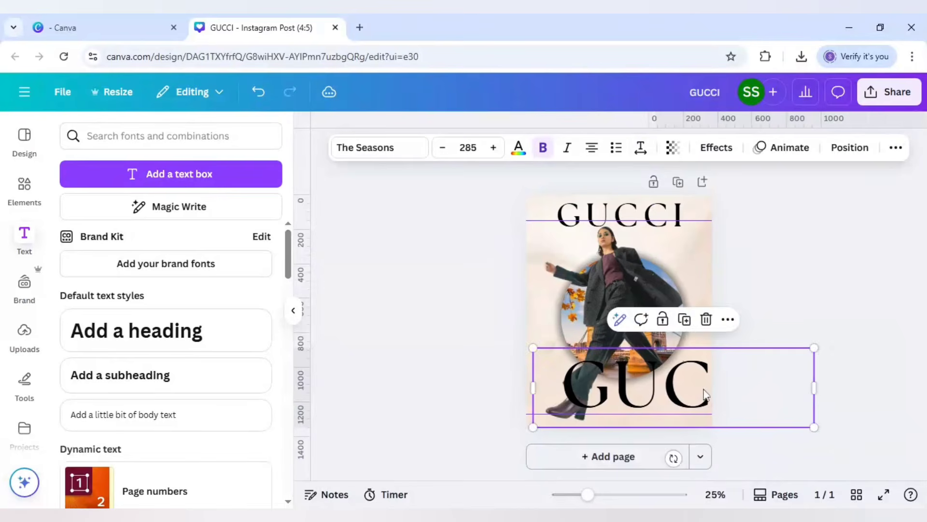
drag(702, 385, 651, 385)
Step: Set the large GUCCI text's transparency to 30 and send it to the back, behind the woman and the circular photo
click(673, 147)
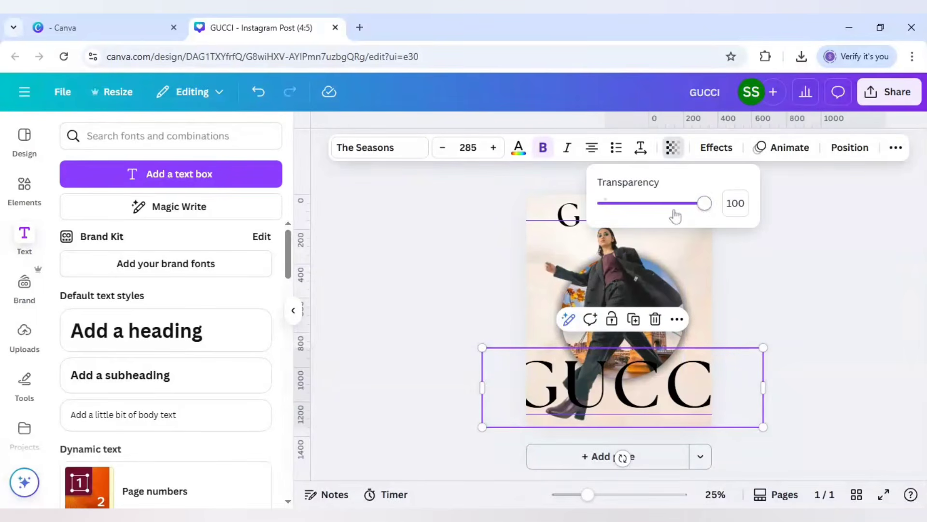
drag(704, 205, 634, 211)
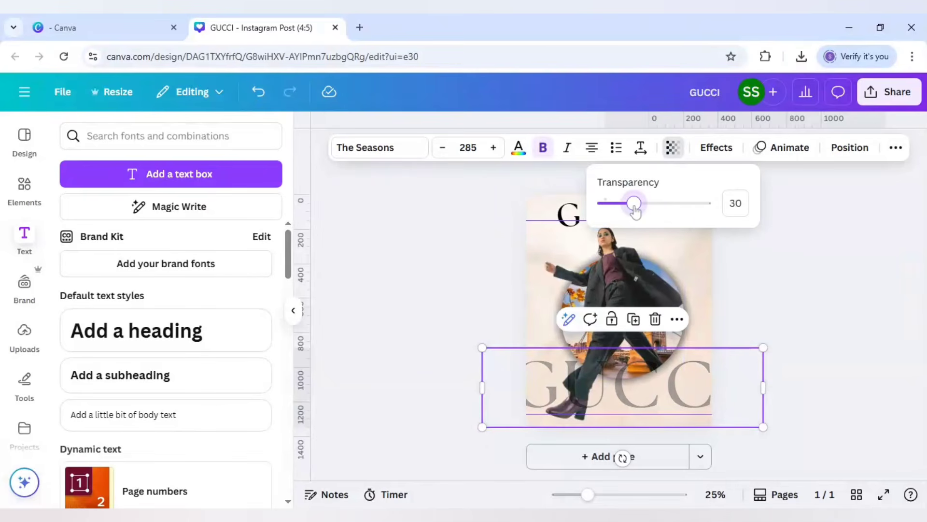
right_click(688, 384)
mouse_move(743, 296)
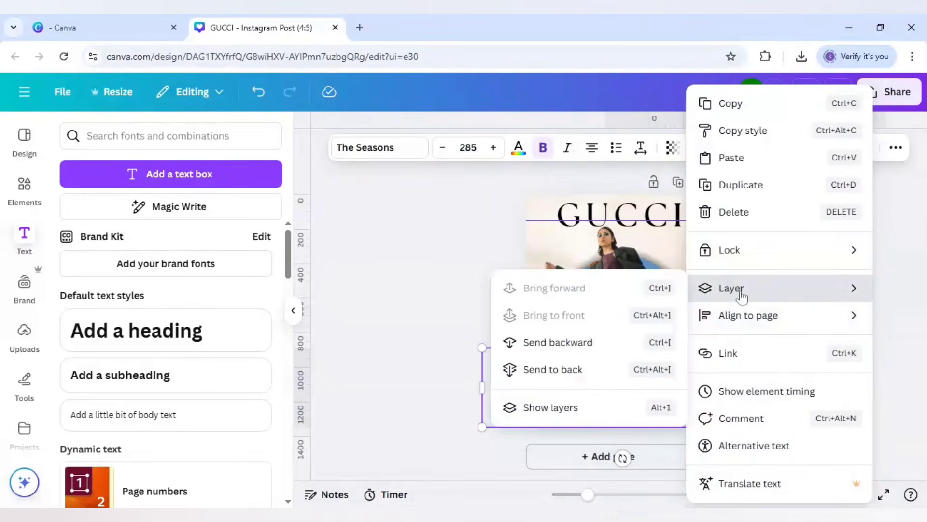
click(549, 370)
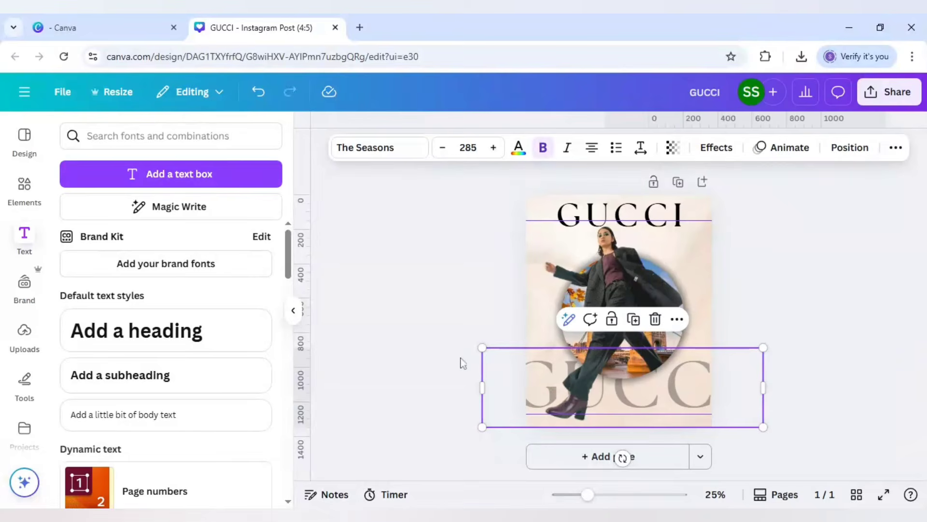
click(414, 326)
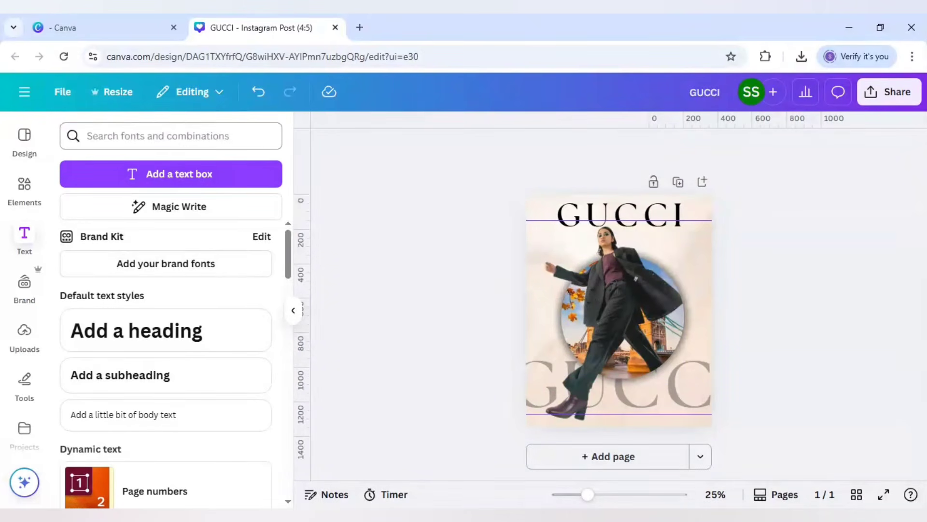
Step: Search the graphics for "shadow" and place the soft light-grey oval shadow, scaled down, directly beneath the woman's boots
click(15, 198)
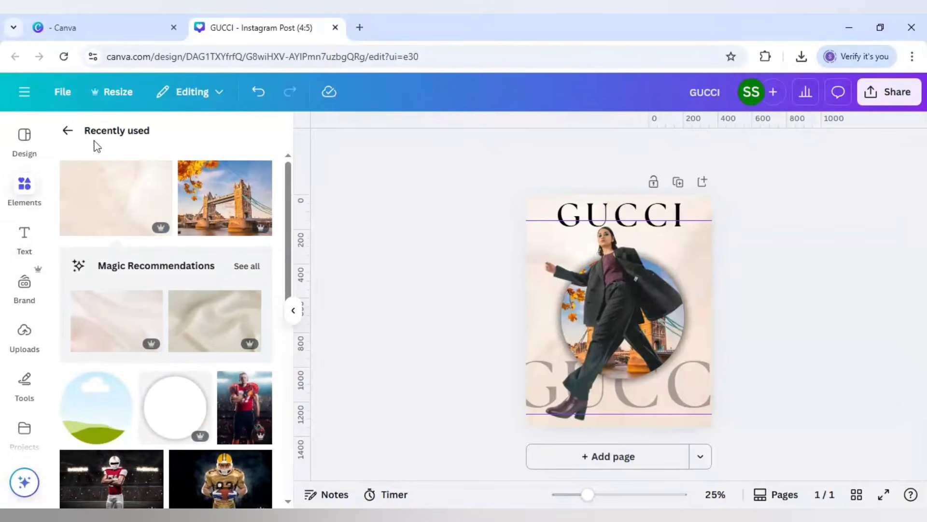
click(67, 131)
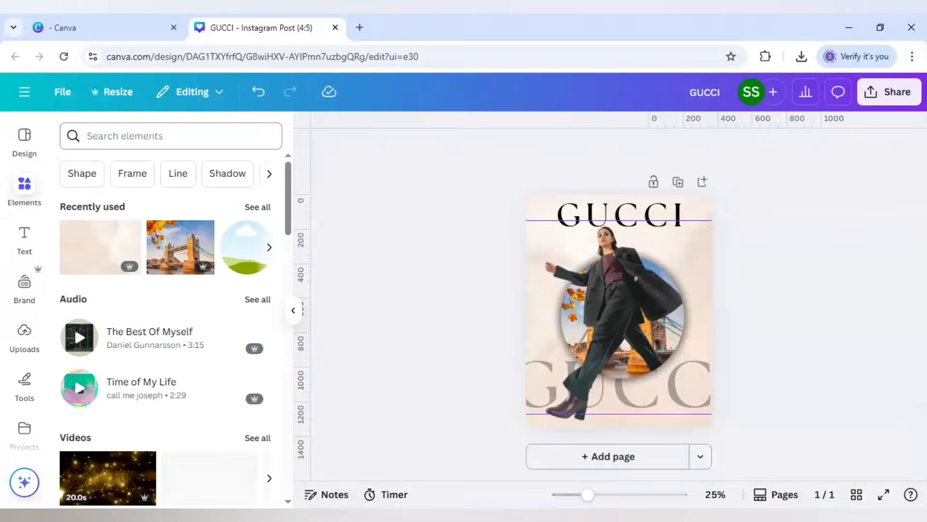
click(78, 137)
text(shadow)
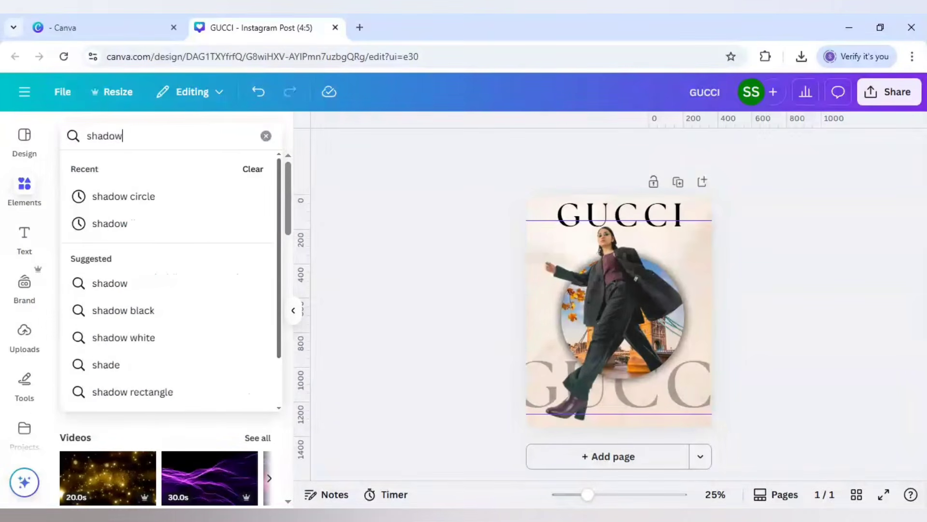
key(Return)
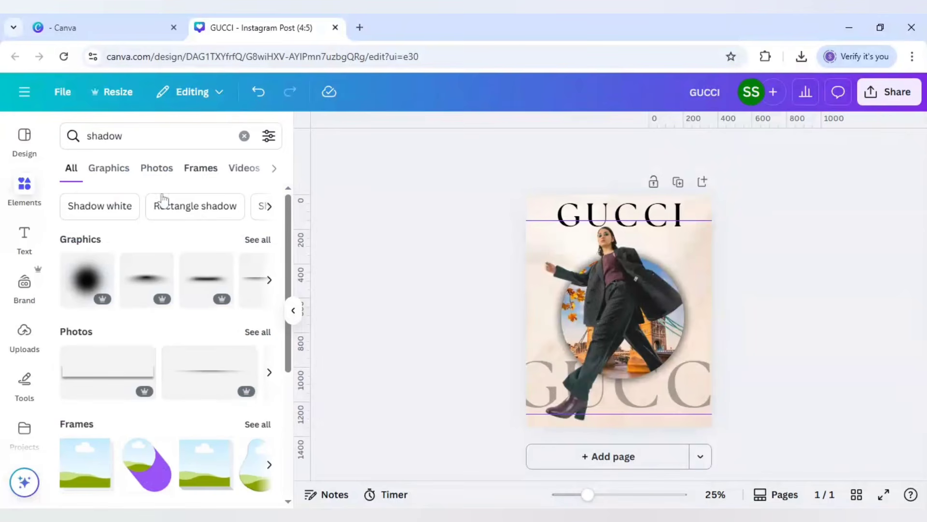
click(262, 242)
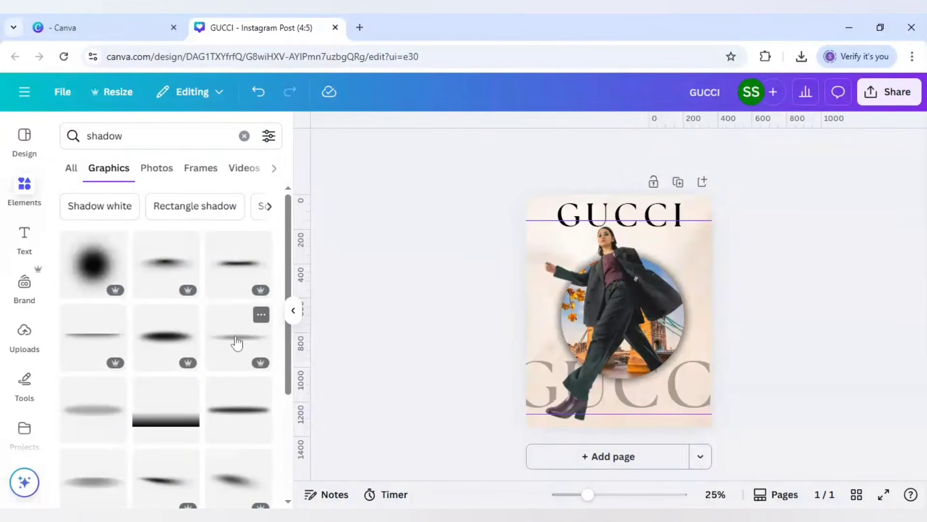
click(109, 411)
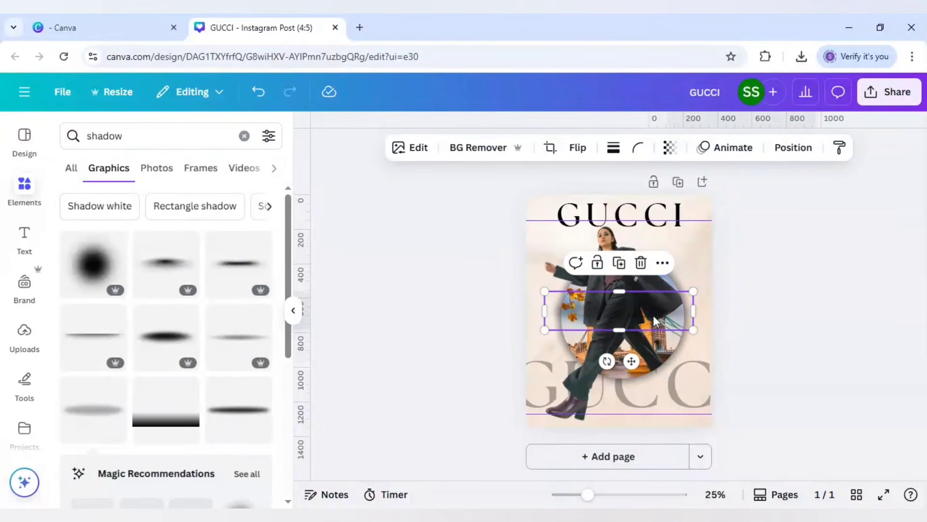
drag(655, 321, 585, 461)
drag(533, 432, 545, 428)
click(434, 373)
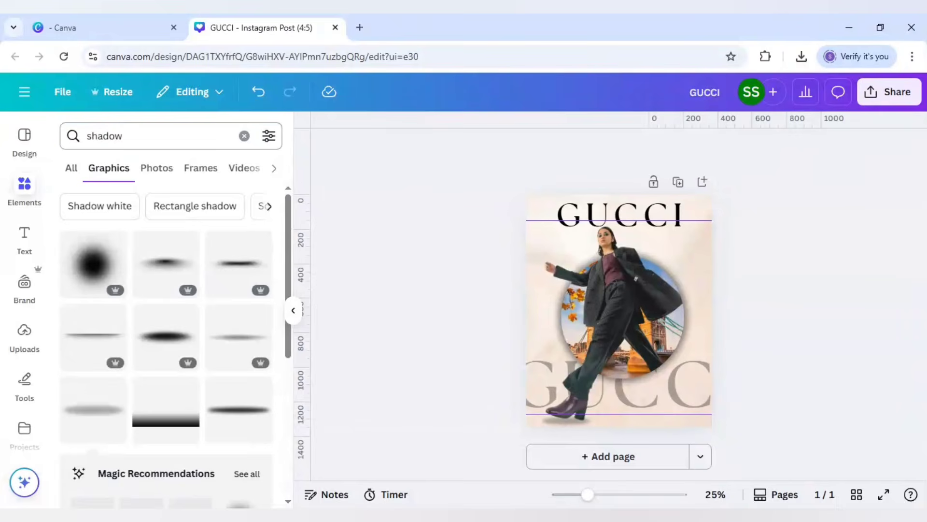
Step: Search the graphics library for "circle shadow"
double_click(105, 136)
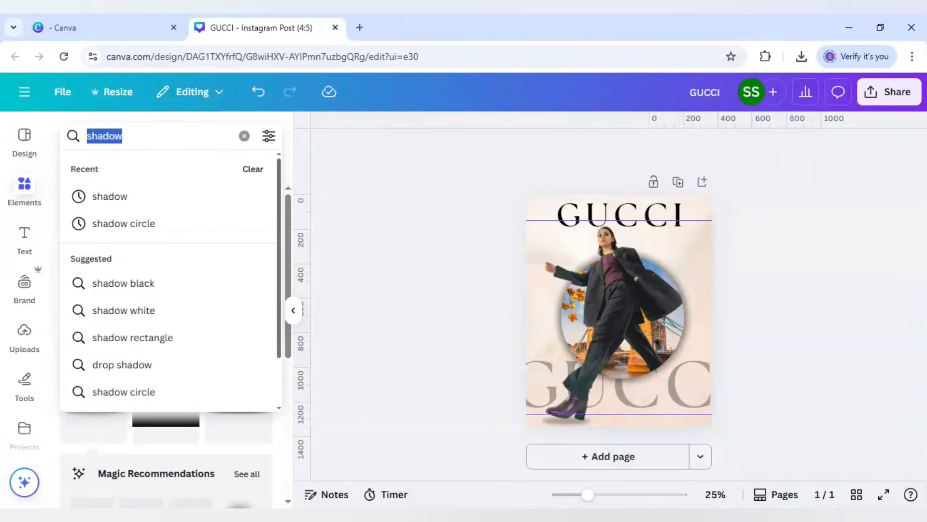
text(cir)
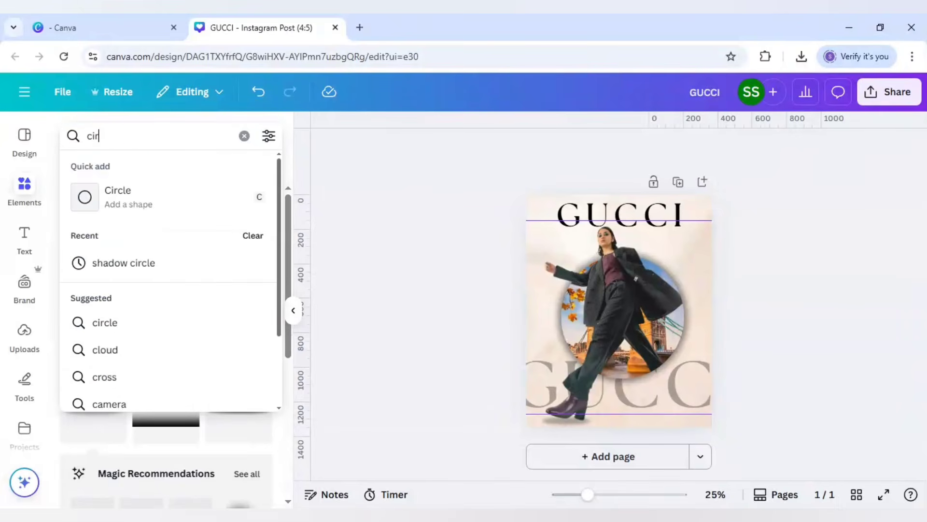
text(cle shadow)
key(Return)
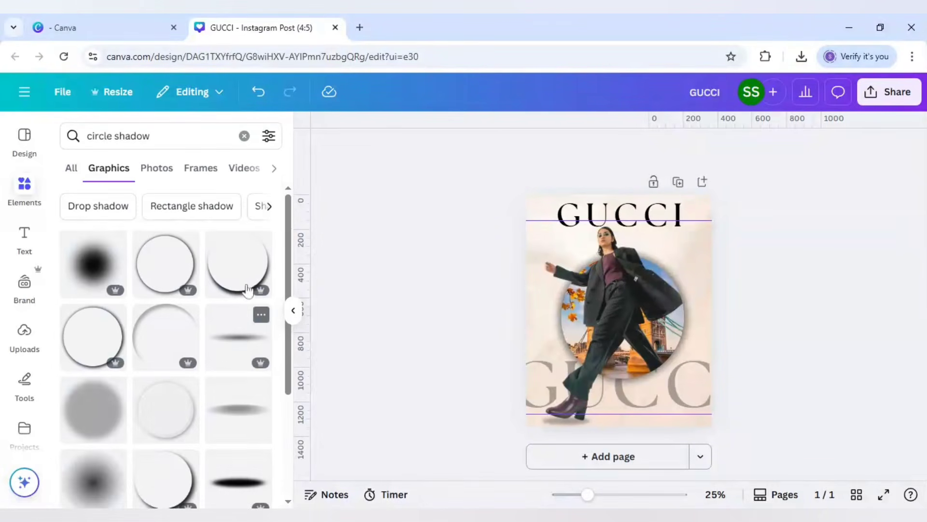
Step: Search the element library for "london" and browse the matching photos
drag(181, 137, 17, 162)
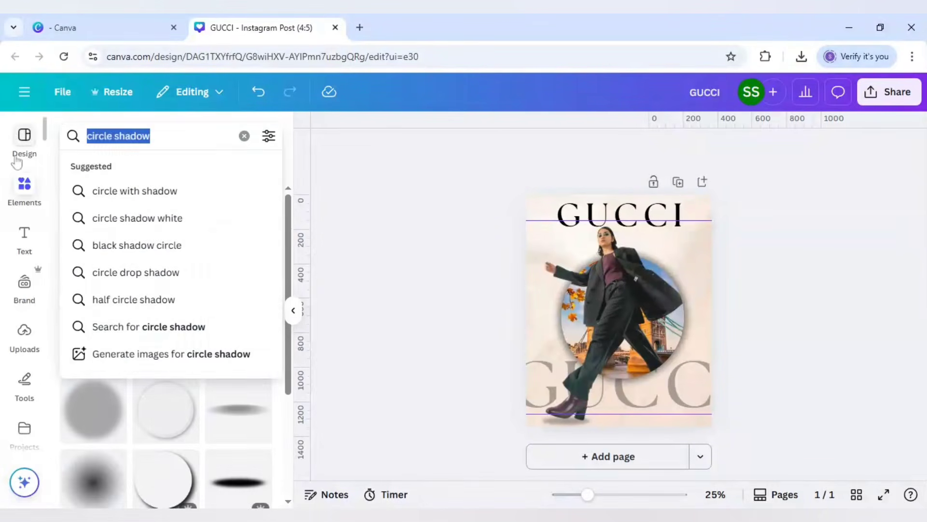
text(london)
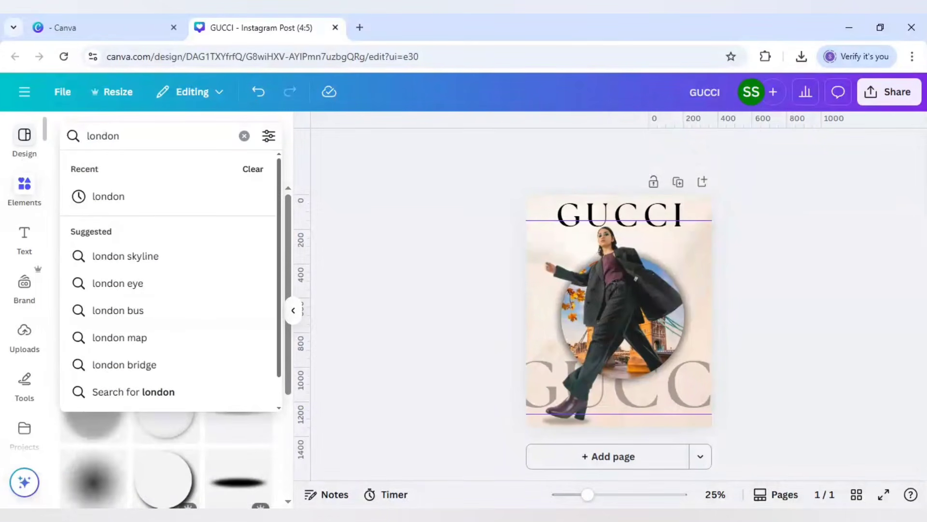
key(Return)
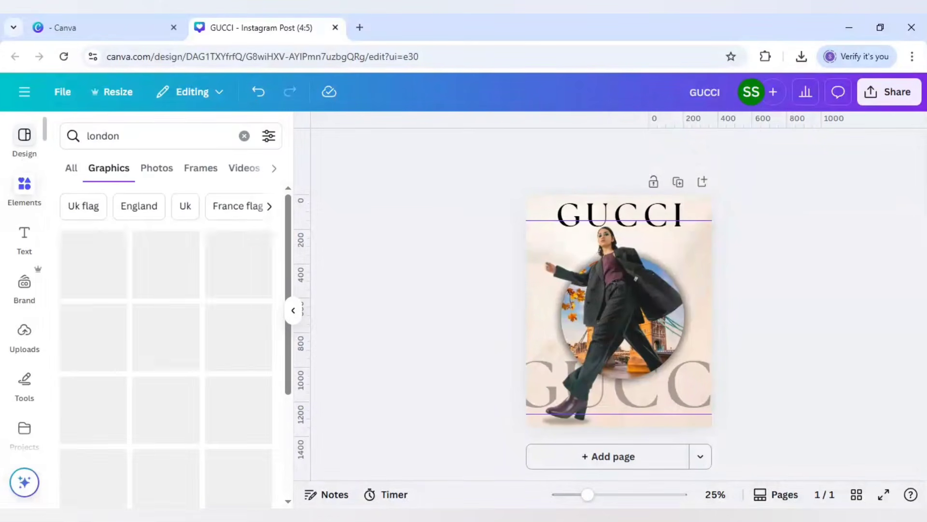
click(161, 169)
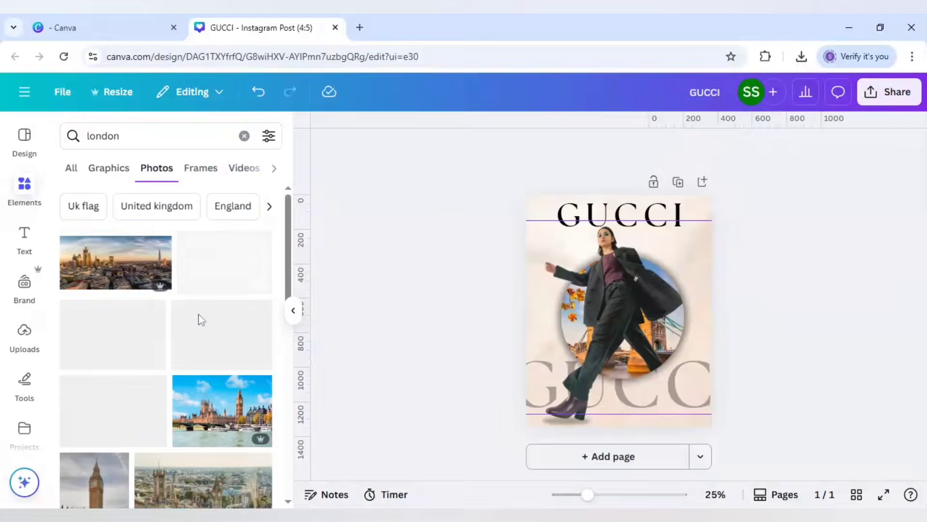
scroll(199, 313, down, 2)
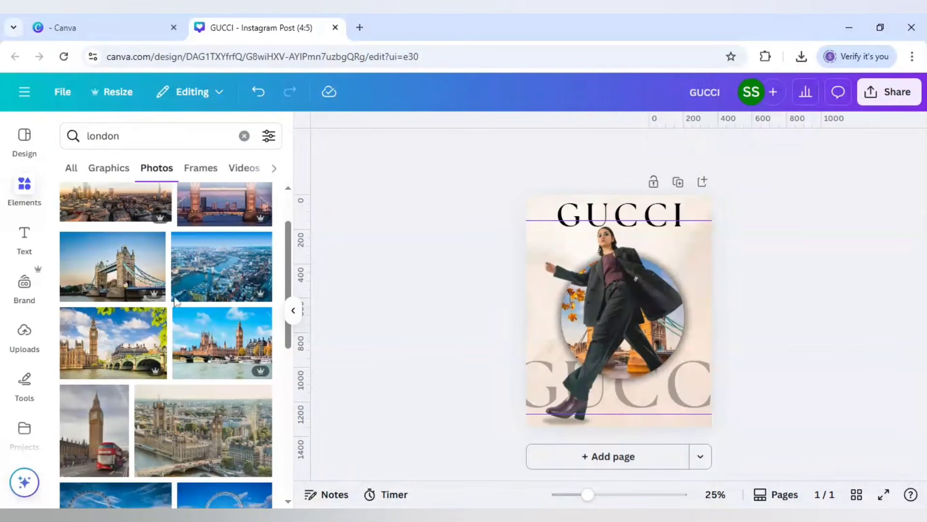
Step: Search the photos for "luxury background" and look through the fabric and texture backdrops
click(120, 136)
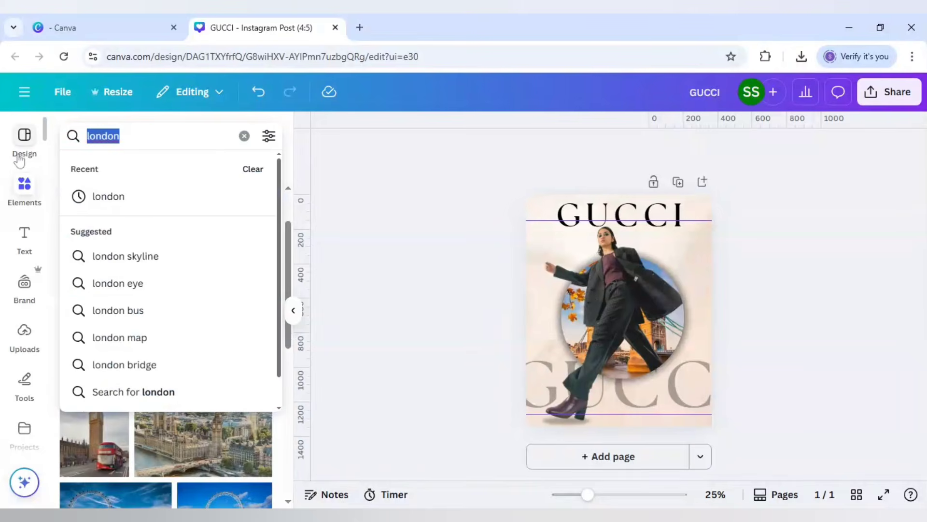
text(lucu)
key(BackSpace)
key(BackSpace)
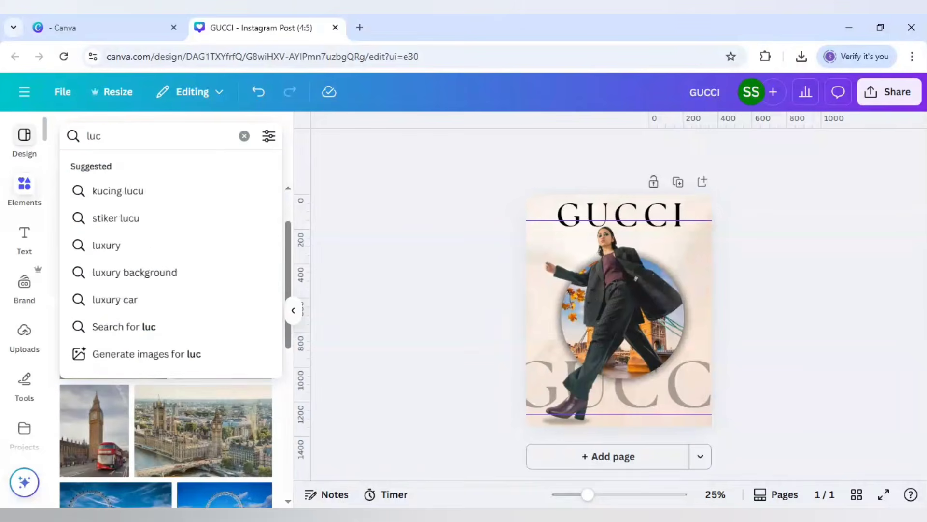
text(xur)
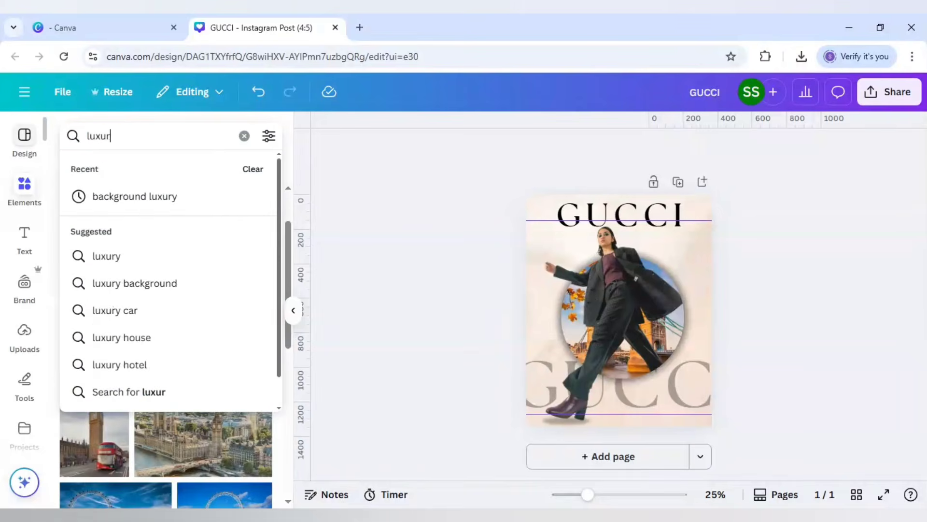
text(y back)
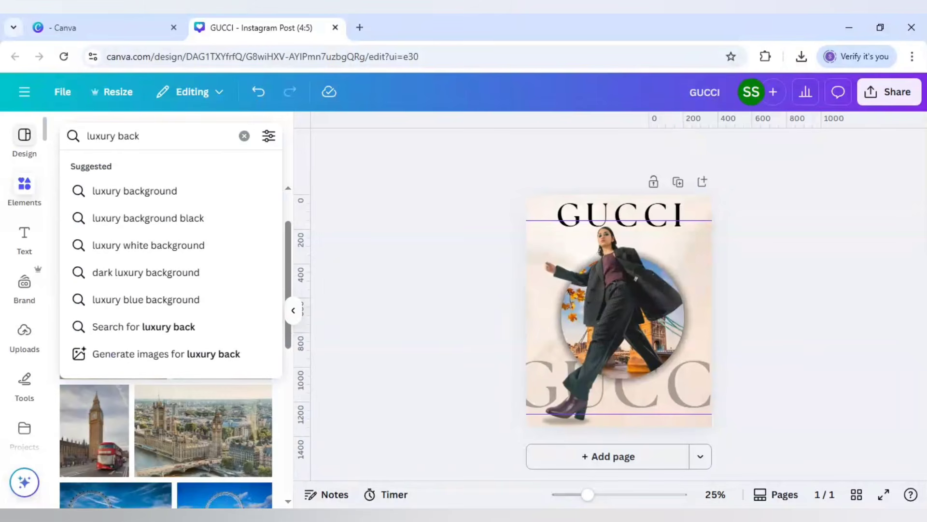
click(155, 193)
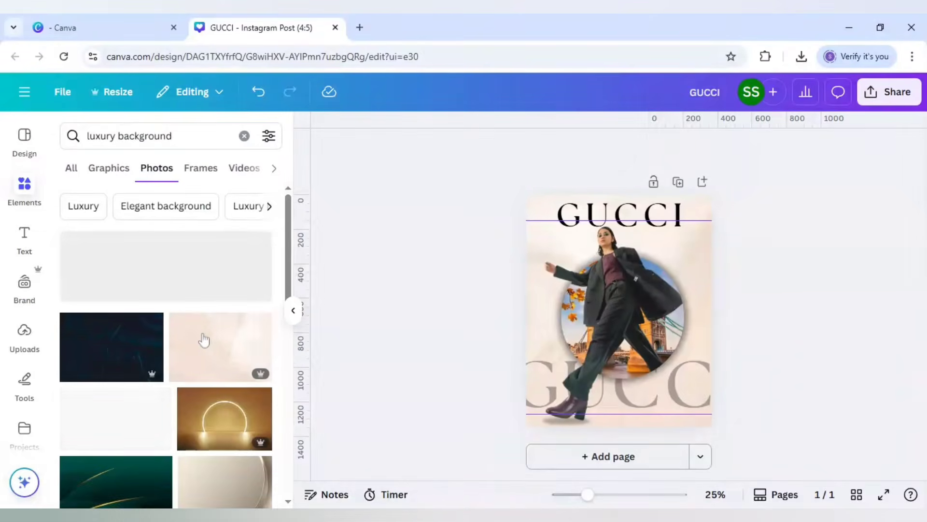
scroll(205, 338, down, 5)
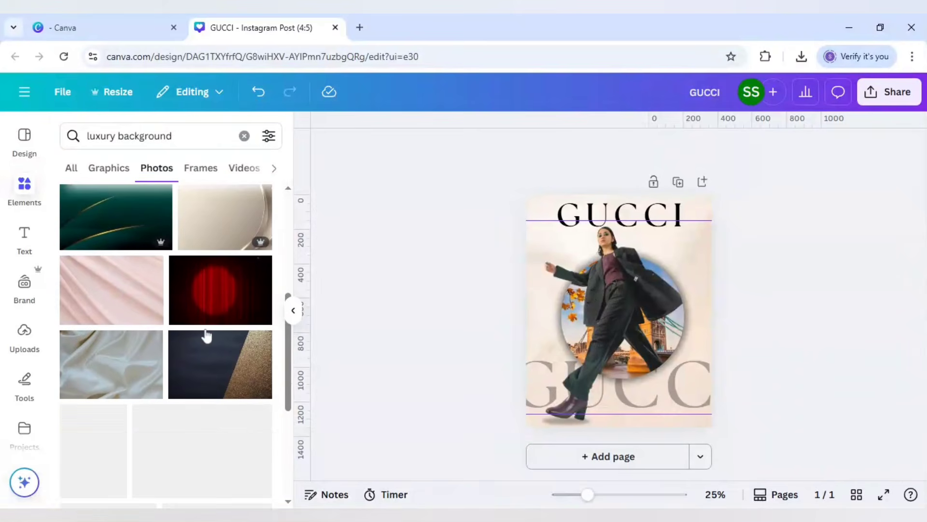
scroll(205, 331, down, 3)
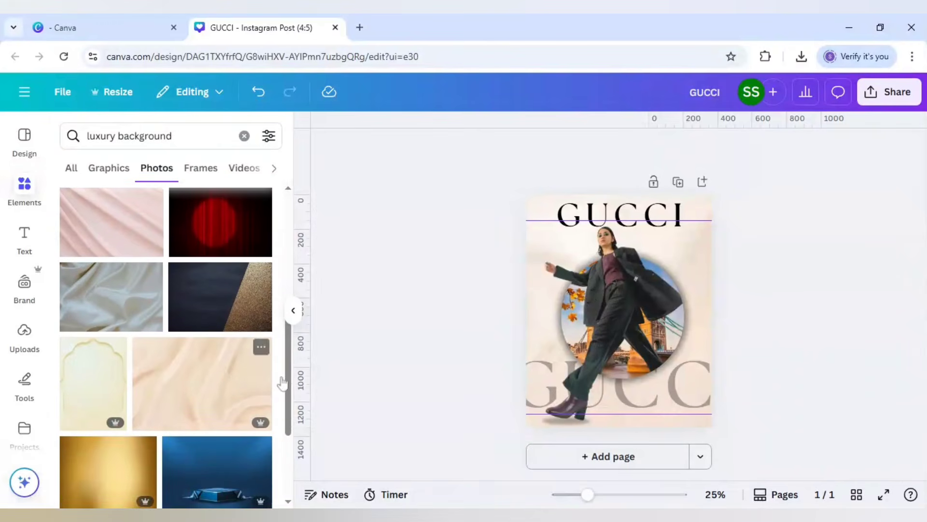